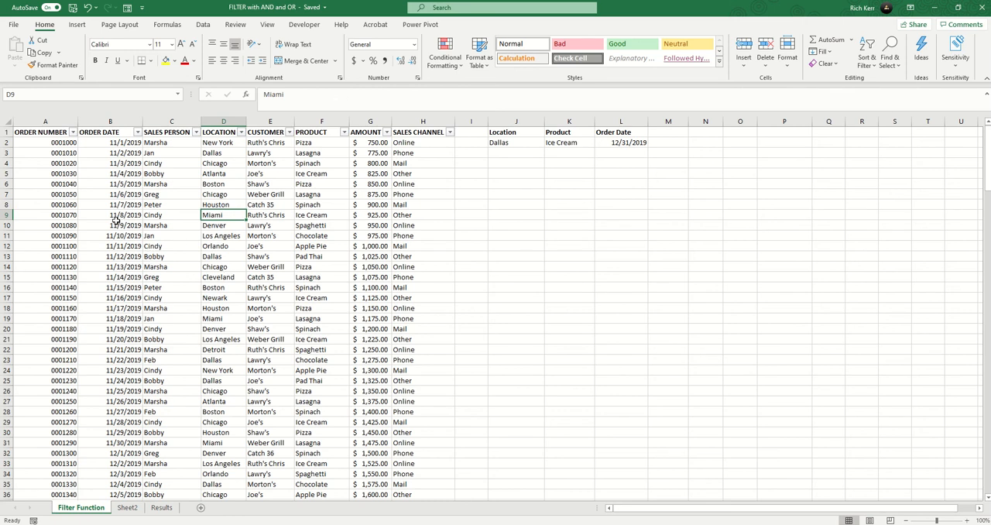
- Look through the order records to the last row and check the name of the range covering all the data
{"action": "scroll", "coordinate": [147, 267], "scroll_direction": "down", "scroll_amount": 20}
{"action": "scroll", "coordinate": [163, 282], "scroll_direction": "down", "scroll_amount": 20}
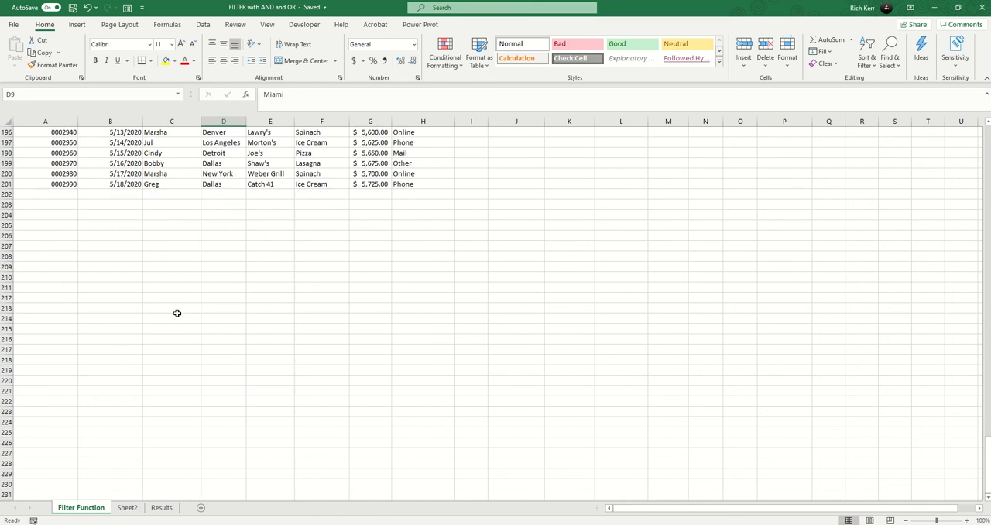
{"action": "scroll", "coordinate": [192, 295], "scroll_direction": "up", "scroll_amount": 15}
{"action": "scroll", "coordinate": [183, 278], "scroll_direction": "up", "scroll_amount": 20}
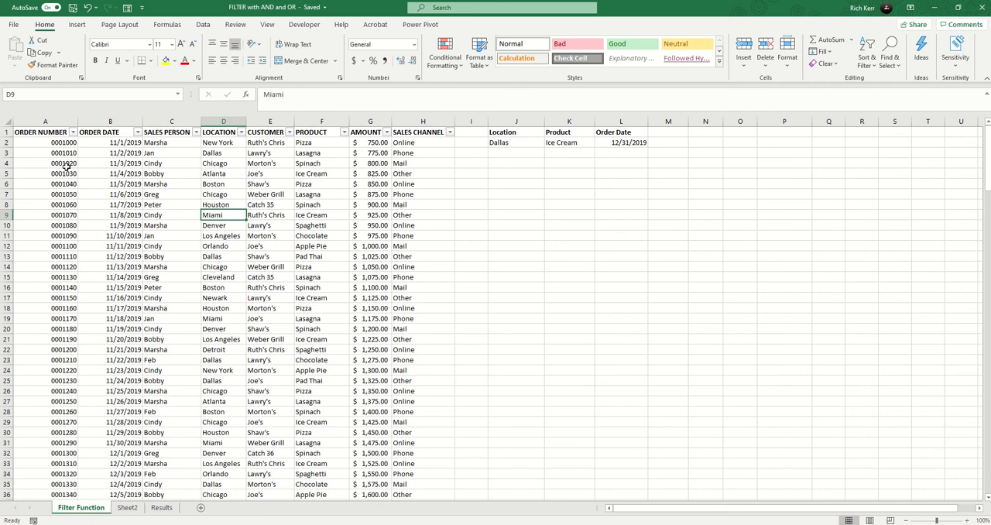
{"action": "left_click", "coordinate": [44, 143]}
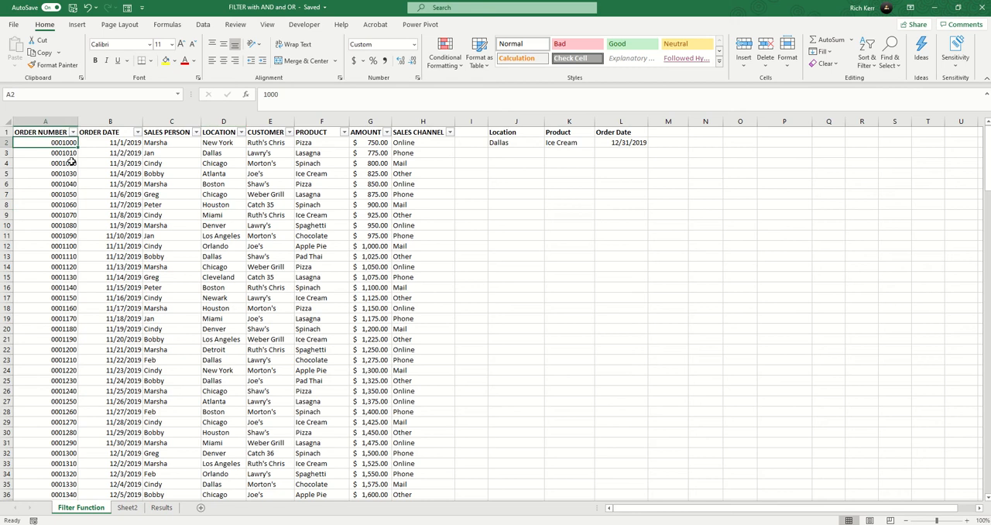
{"action": "key", "text": "ctrl+shift+End"}
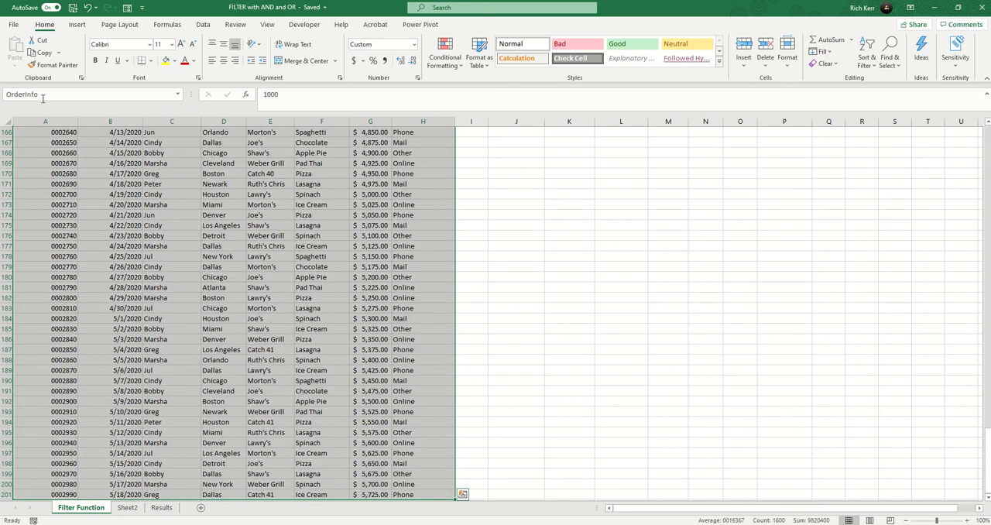
{"action": "scroll", "coordinate": [77, 155], "scroll_direction": "up", "scroll_amount": 20}
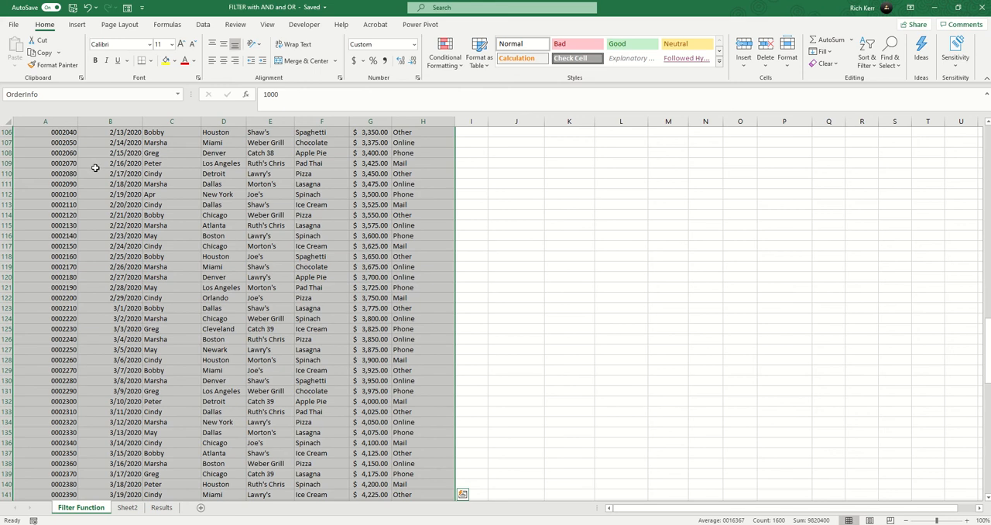
{"action": "scroll", "coordinate": [93, 168], "scroll_direction": "up", "scroll_amount": 20}
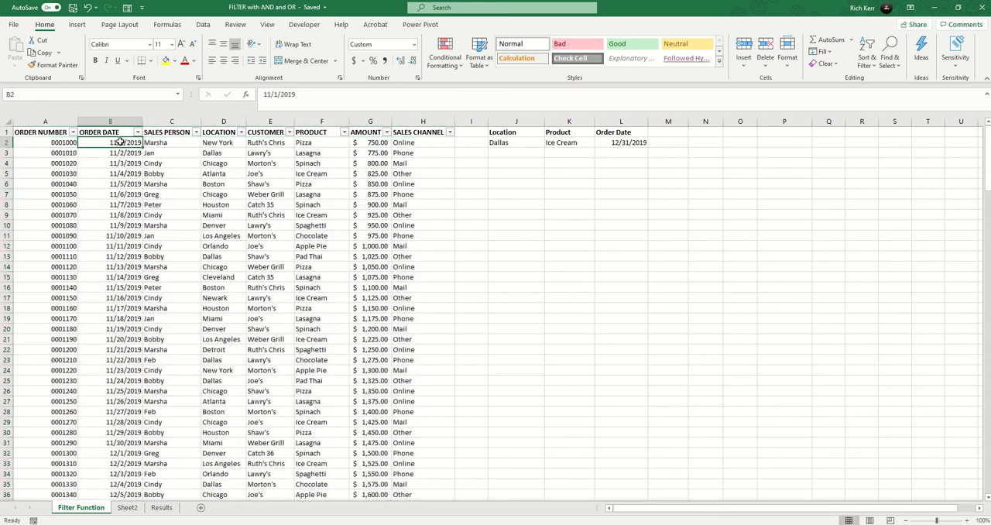
- Check which range names are assigned to the data in the Order Date, Location and Product columns
{"action": "left_click", "coordinate": [116, 143]}
{"action": "key", "text": "ctrl+shift+Down"}
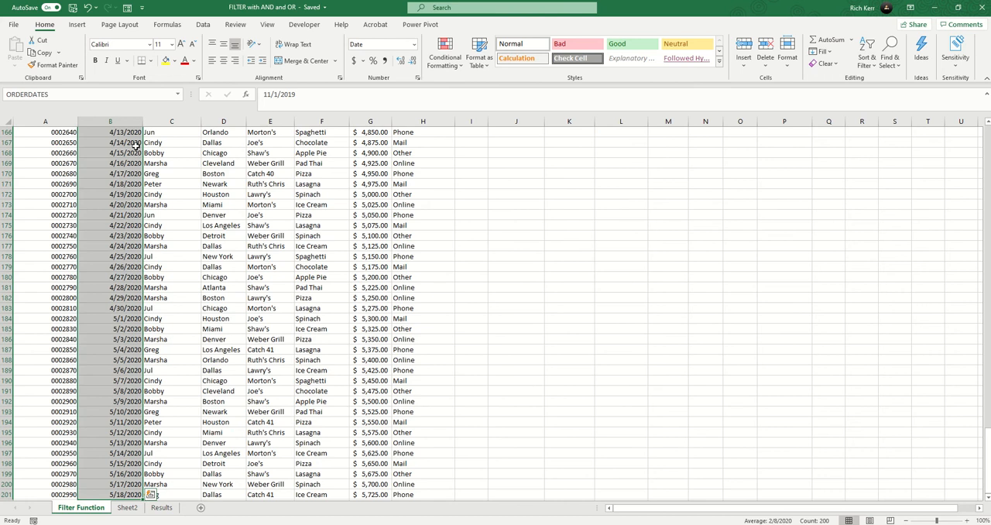
{"action": "scroll", "coordinate": [120, 165], "scroll_direction": "up", "scroll_amount": 20}
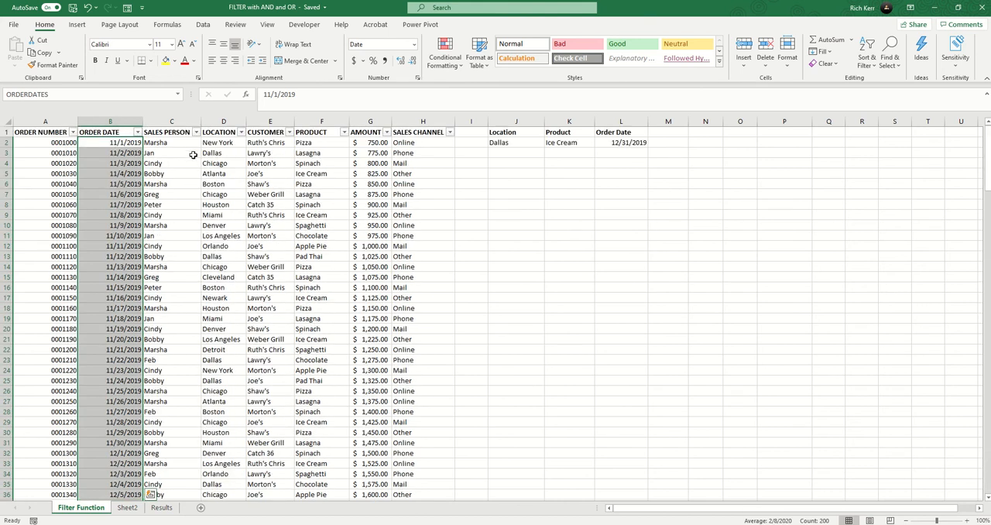
{"action": "left_click", "coordinate": [222, 143]}
{"action": "key", "text": "ctrl+shift+Down"}
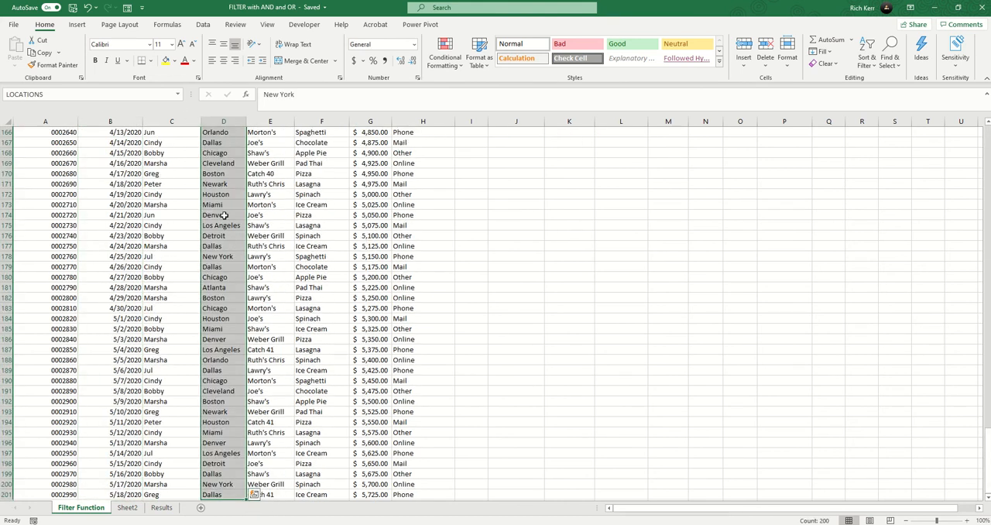
{"action": "scroll", "coordinate": [232, 193], "scroll_direction": "up", "scroll_amount": 20}
{"action": "left_click", "coordinate": [314, 143]}
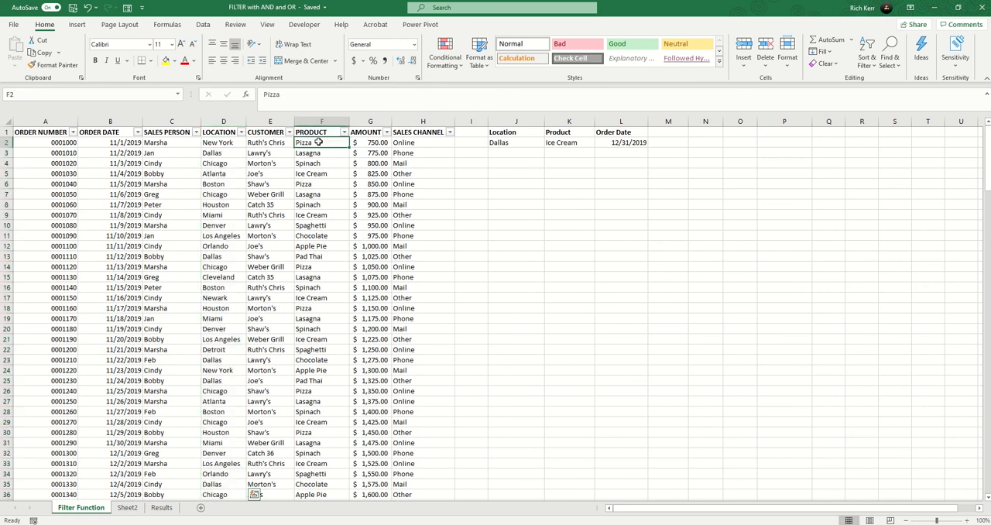
{"action": "key", "text": "ctrl+shift+Down"}
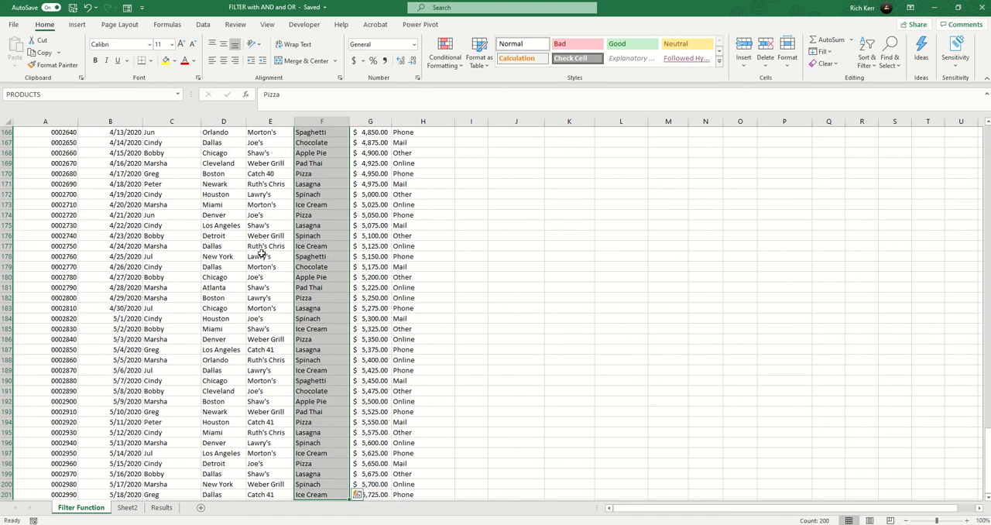
{"action": "scroll", "coordinate": [325, 198], "scroll_direction": "up", "scroll_amount": 20}
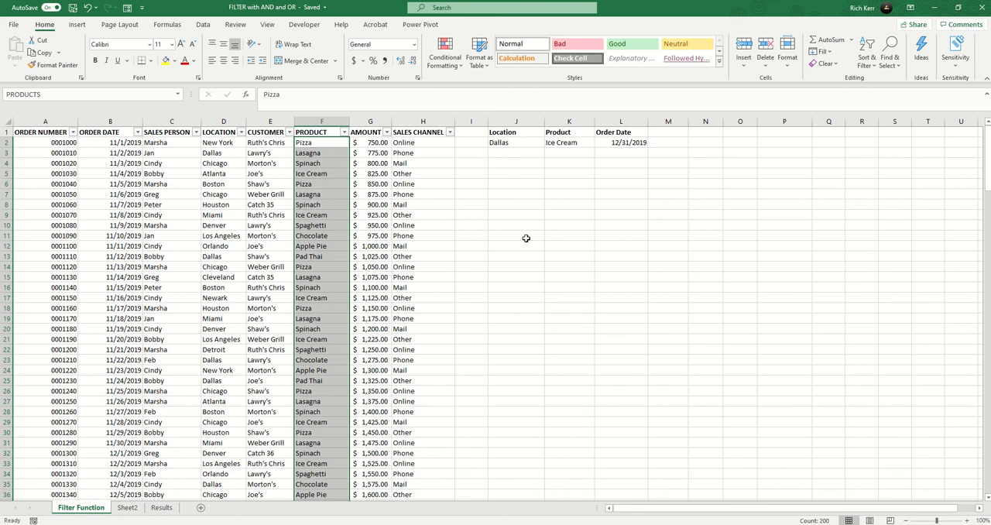
- Check the first and last dates in the Order Date column
{"action": "left_click", "coordinate": [513, 171]}
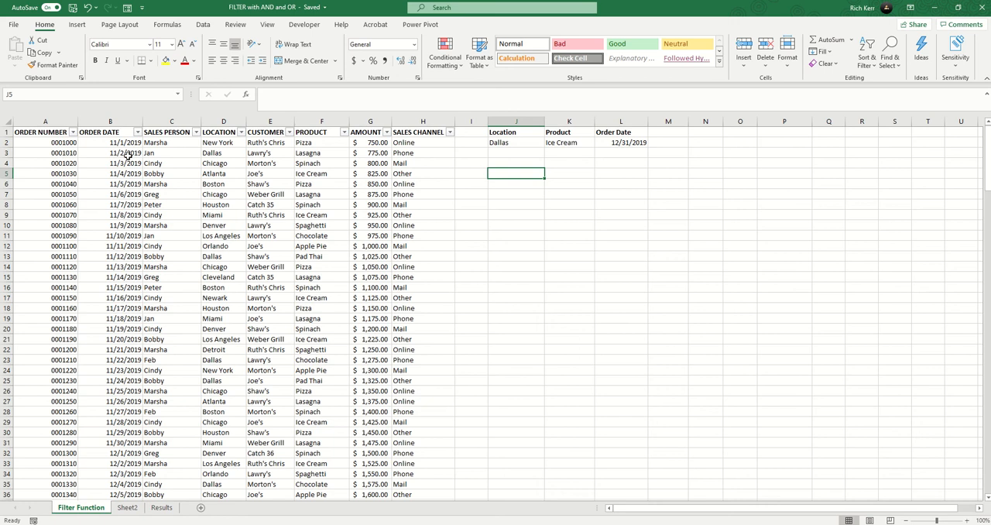
{"action": "left_click", "coordinate": [106, 141]}
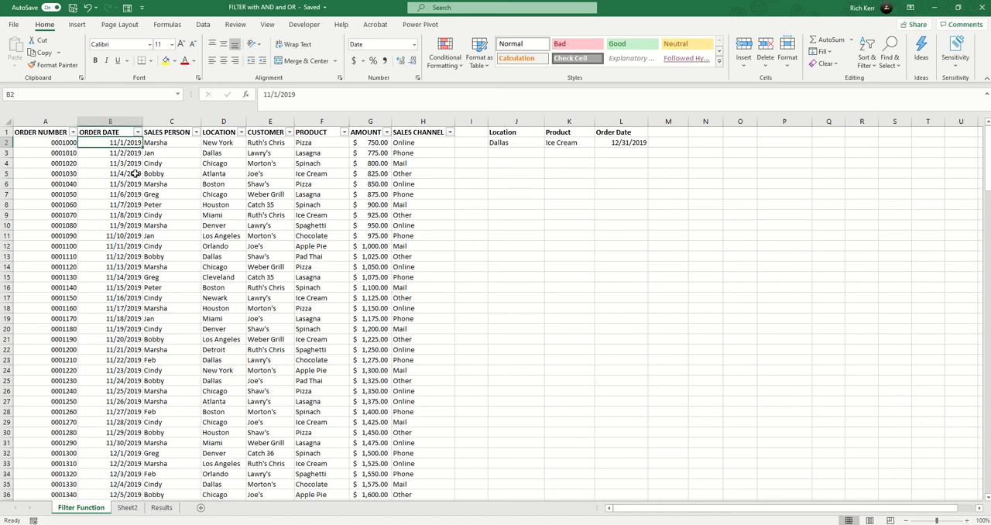
{"action": "key", "text": "ctrl+Down"}
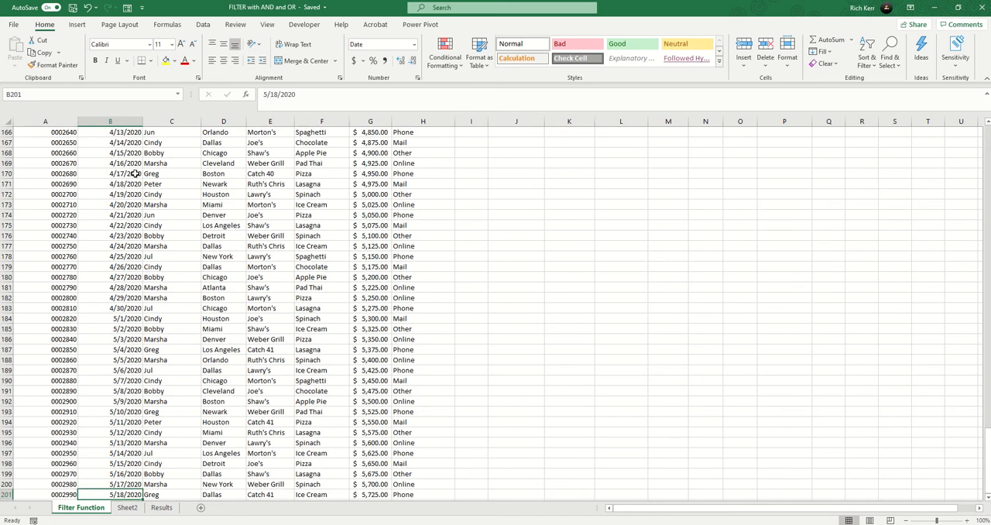
{"action": "key", "text": "ctrl+Up"}
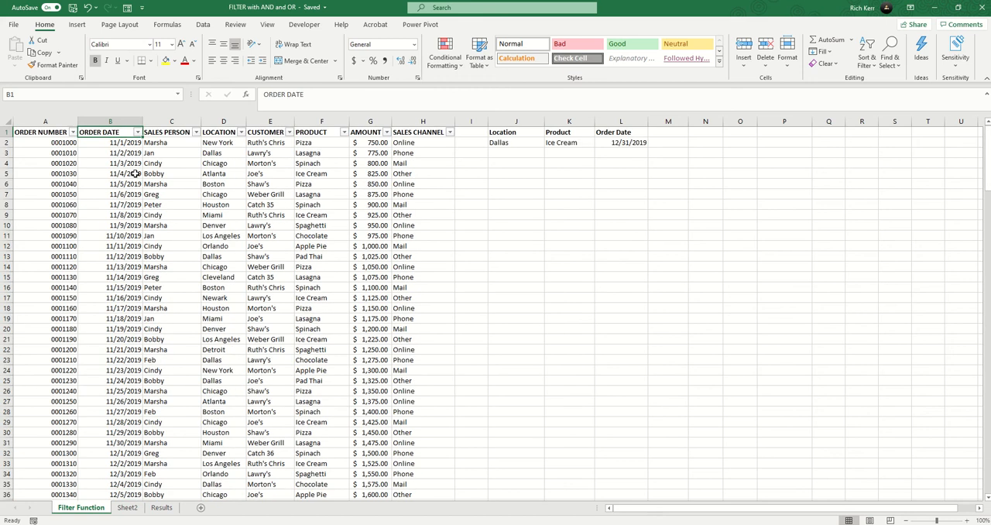
- Begin a FILTER formula in cell J5 with the named range OrderInfo as its array
{"action": "left_click", "coordinate": [517, 163]}
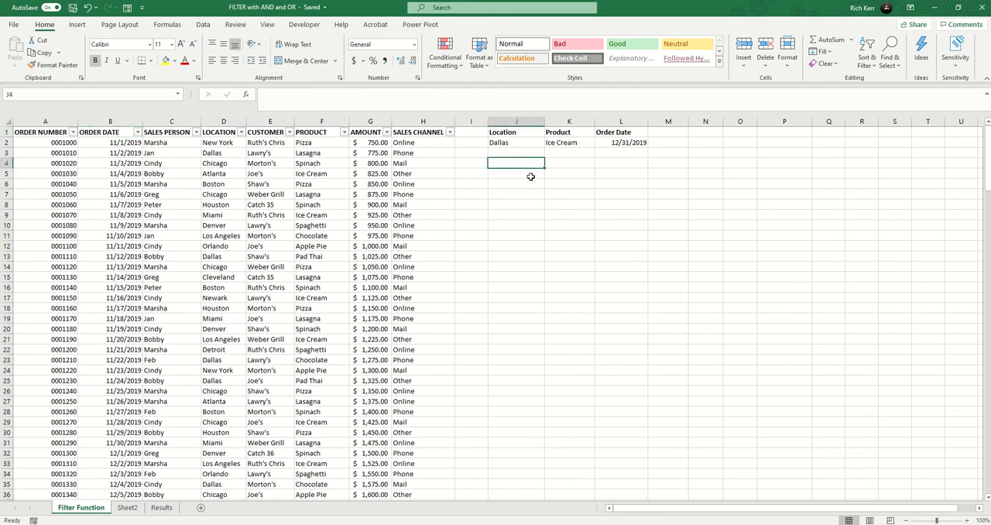
{"action": "left_click", "coordinate": [531, 177]}
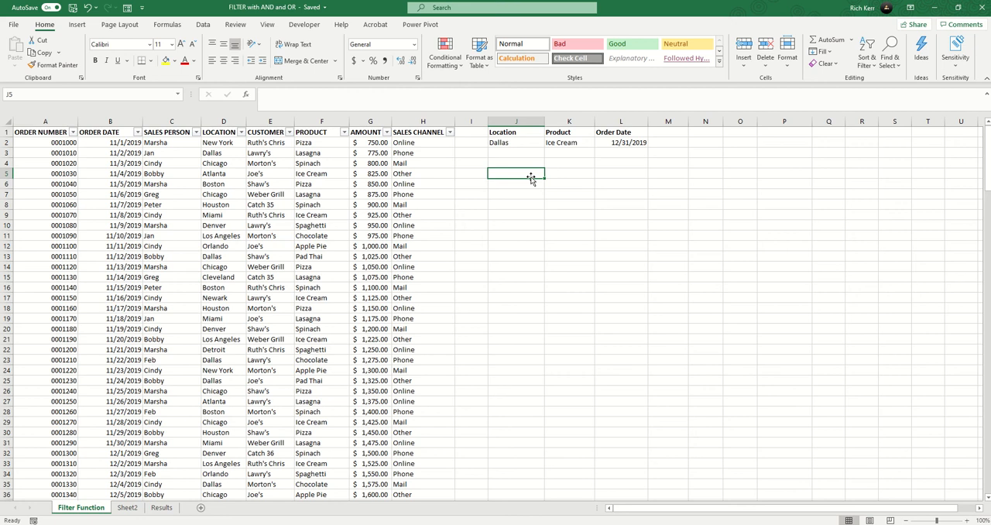
{"action": "type", "text": "=filte"}
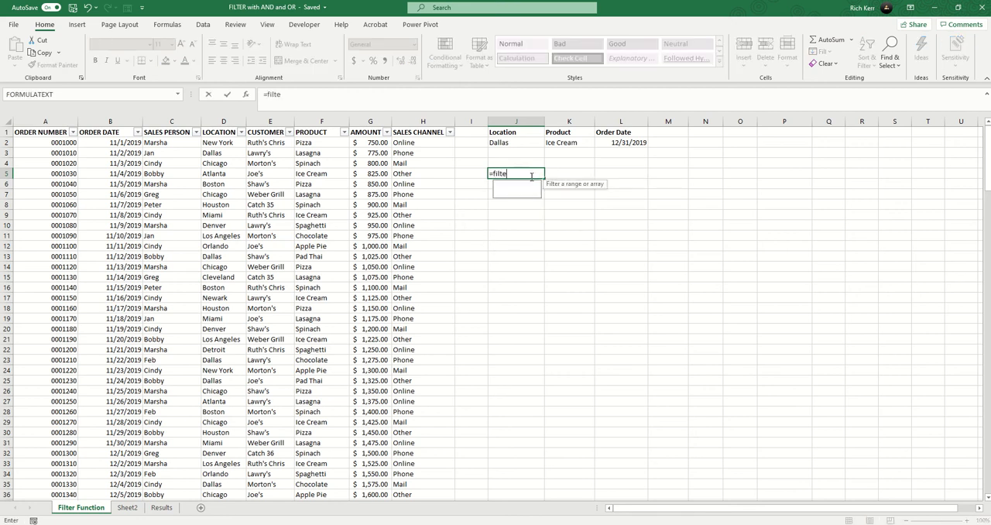
{"action": "type", "text": "r("}
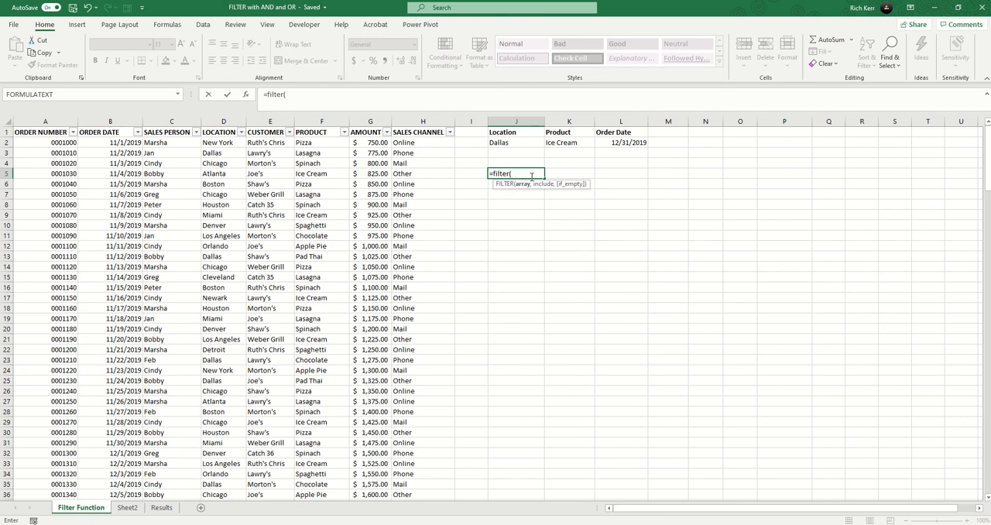
{"action": "type", "text": "order"}
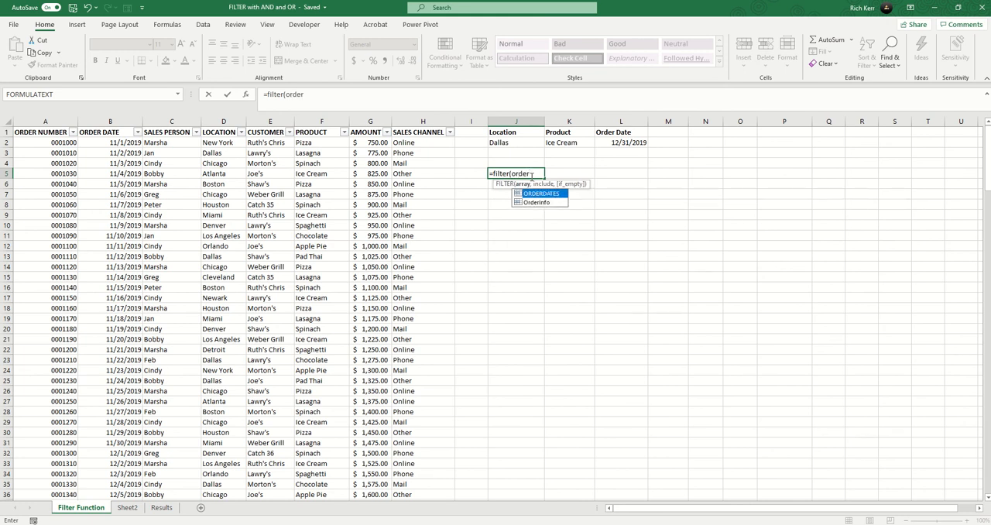
{"action": "key", "text": "Down"}
{"action": "key", "text": "Tab"}
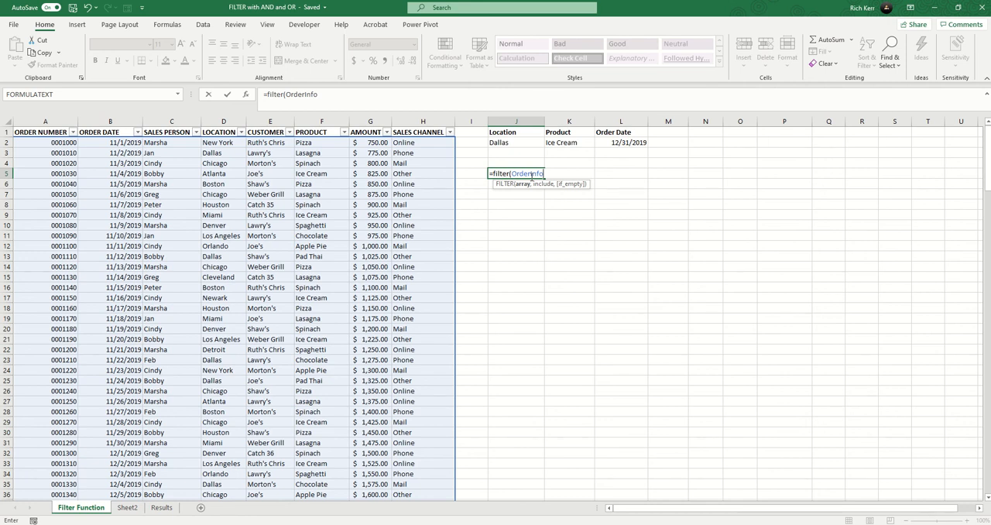
- Complete the FILTER formula with the condition locations=J2 and "Not Found!" as the value for empty results
{"action": "type", "text": ",l"}
{"action": "type", "text": "ocations="}
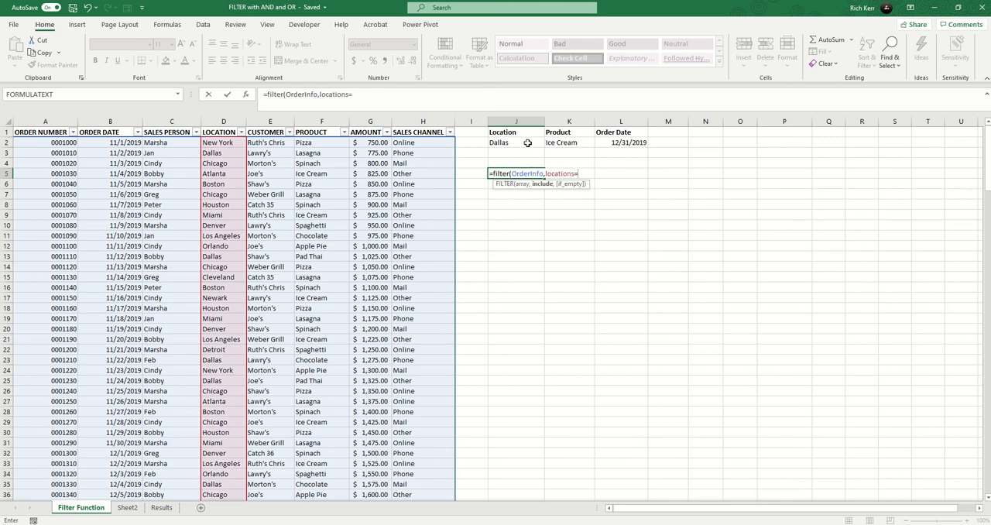
{"action": "left_click", "coordinate": [527, 143]}
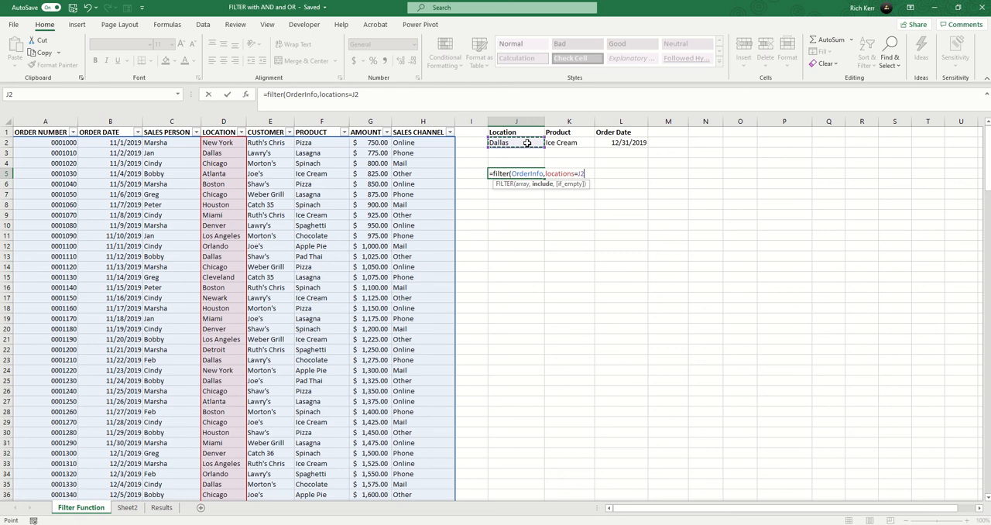
{"action": "type", "text": ","}
{"action": "type", "text": "\"No"}
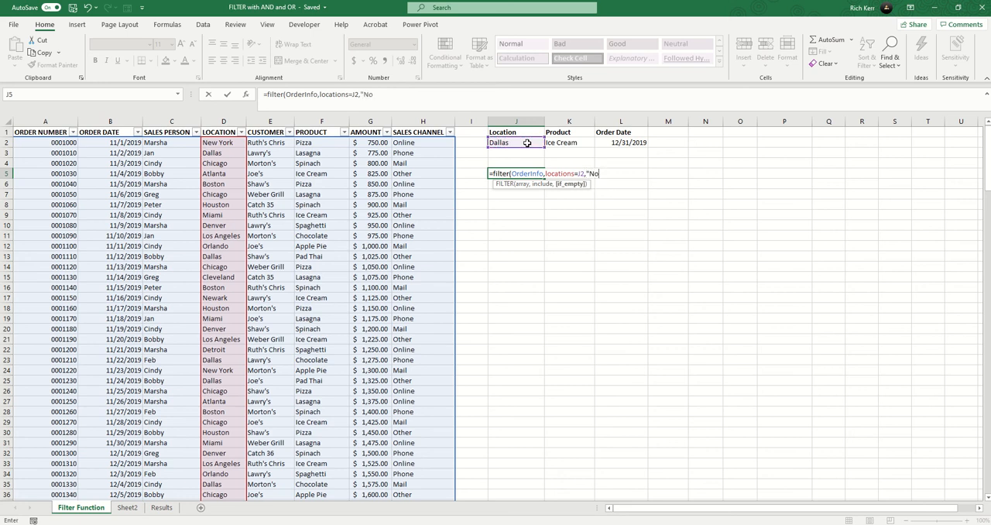
{"action": "type", "text": "t Found!\")"}
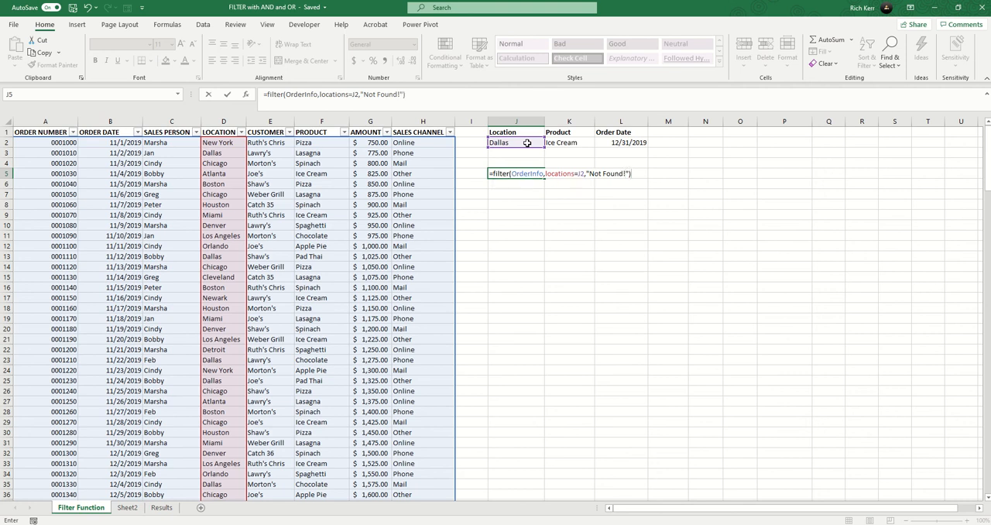
{"action": "key", "text": "Return"}
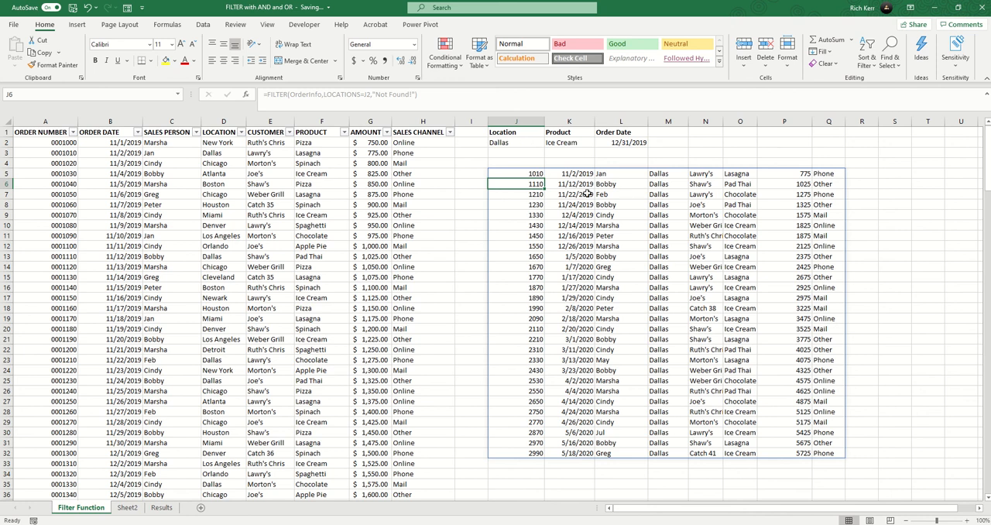
- Test the filter's empty case by setting the location criterion in J2 to Pensacola
{"action": "left_click", "coordinate": [524, 146]}
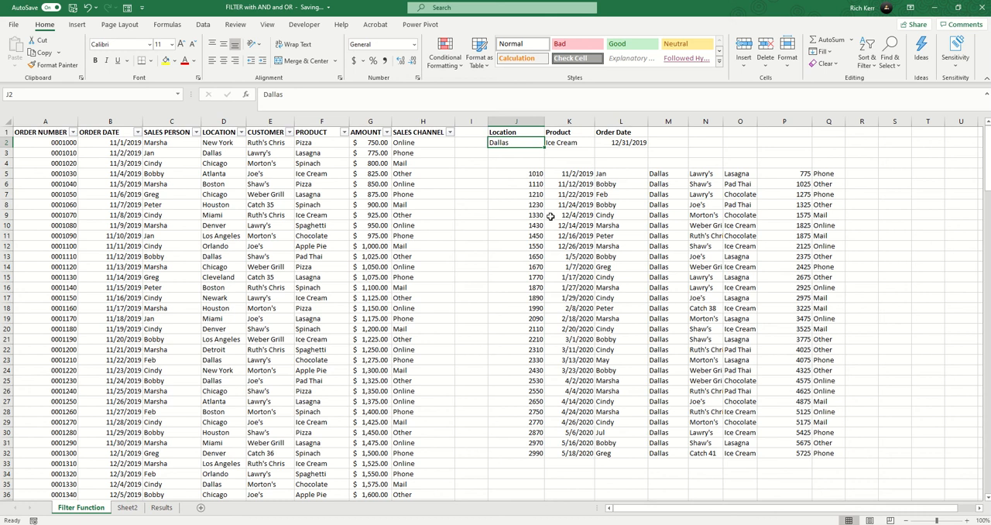
{"action": "type", "text": "Pensacola"}
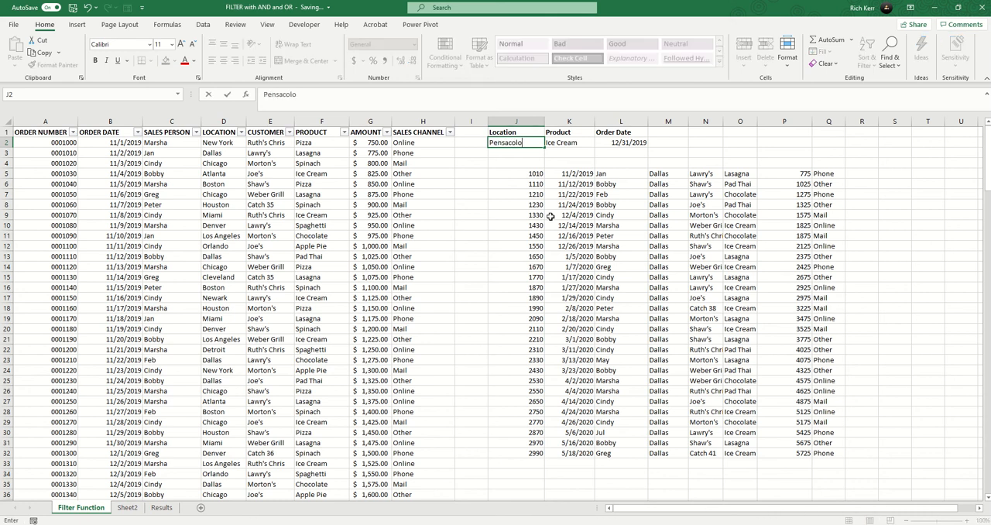
{"action": "key", "text": "Return"}
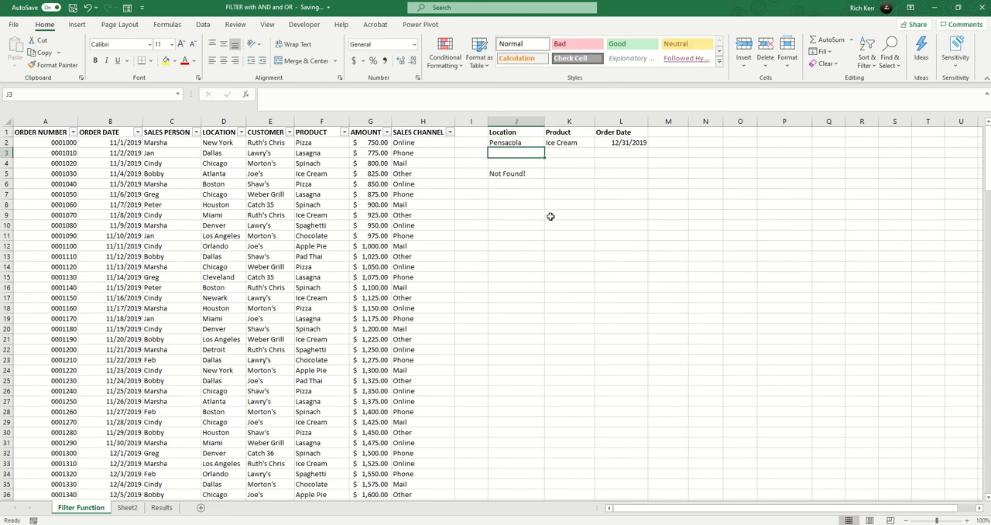
- Set the location criterion in J2 to Miami
{"action": "key", "text": "Up"}
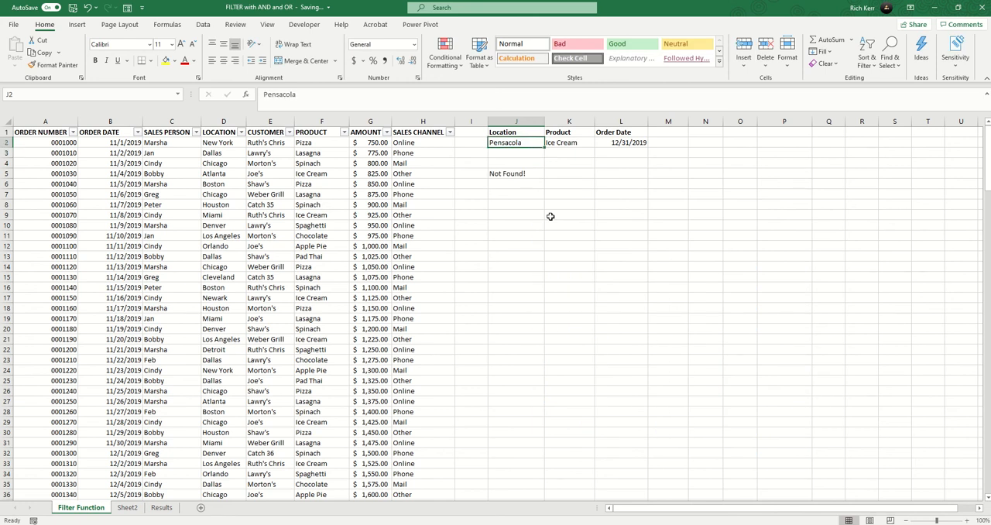
{"action": "type", "text": "MIami"}
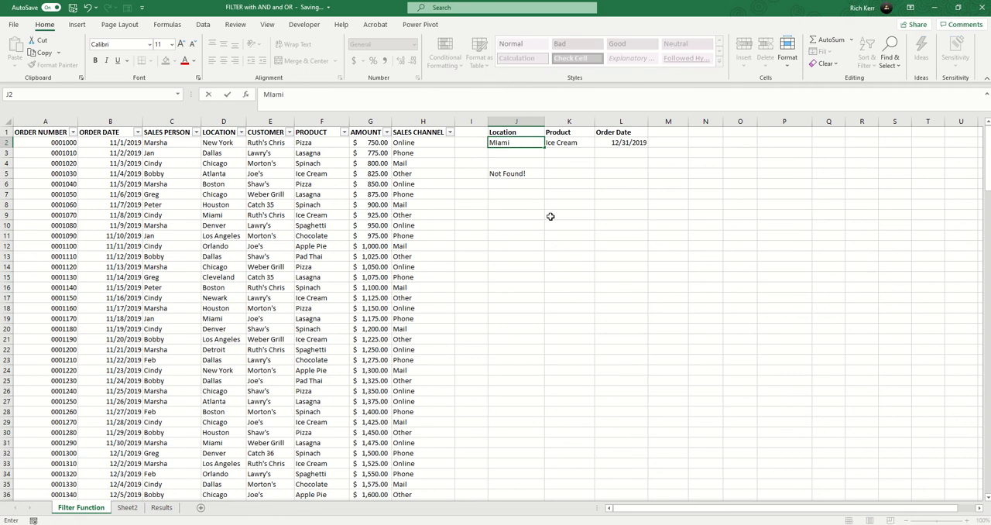
{"action": "key", "text": "Return"}
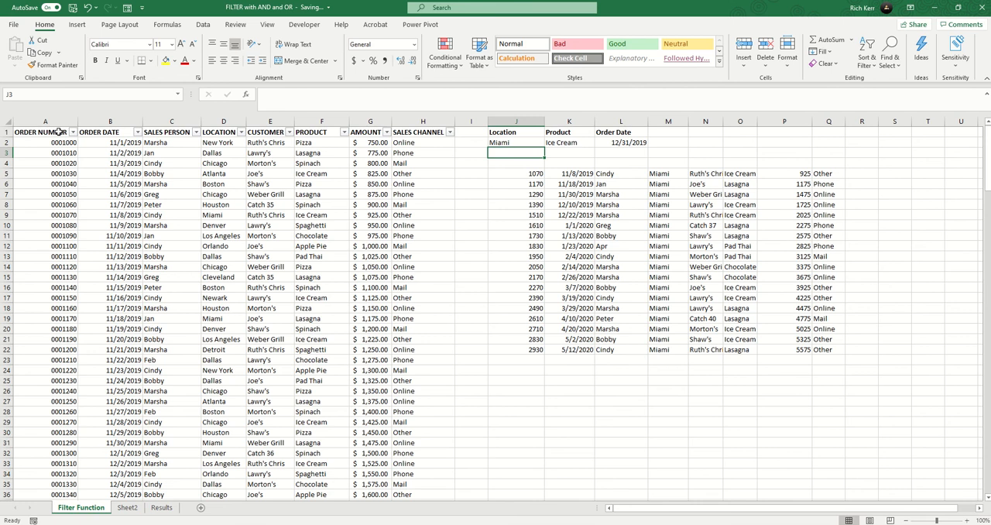
- Copy the order table's header row A1:H1 to J4, above the filtered results
{"action": "left_click_drag", "start_coordinate": [54, 132], "coordinate": [408, 128]}
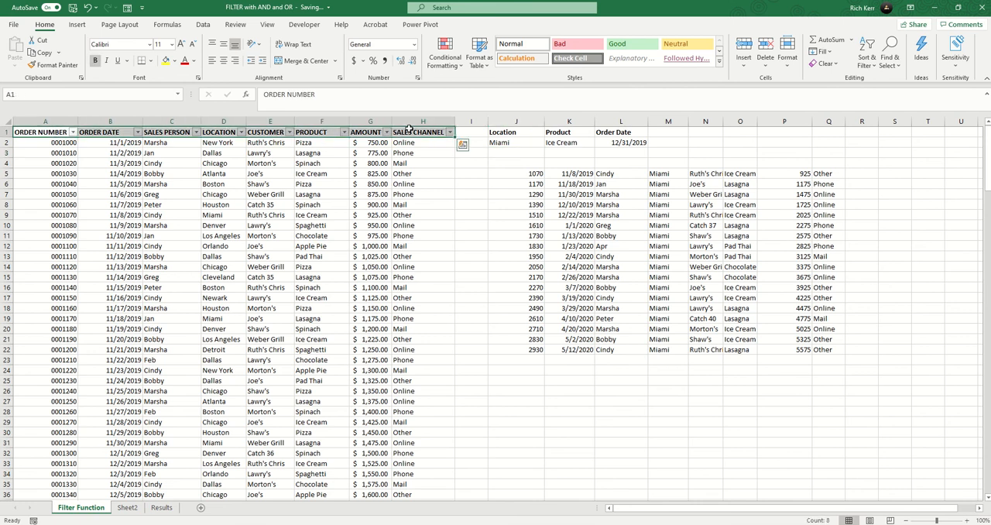
{"action": "key", "text": "ctrl+c"}
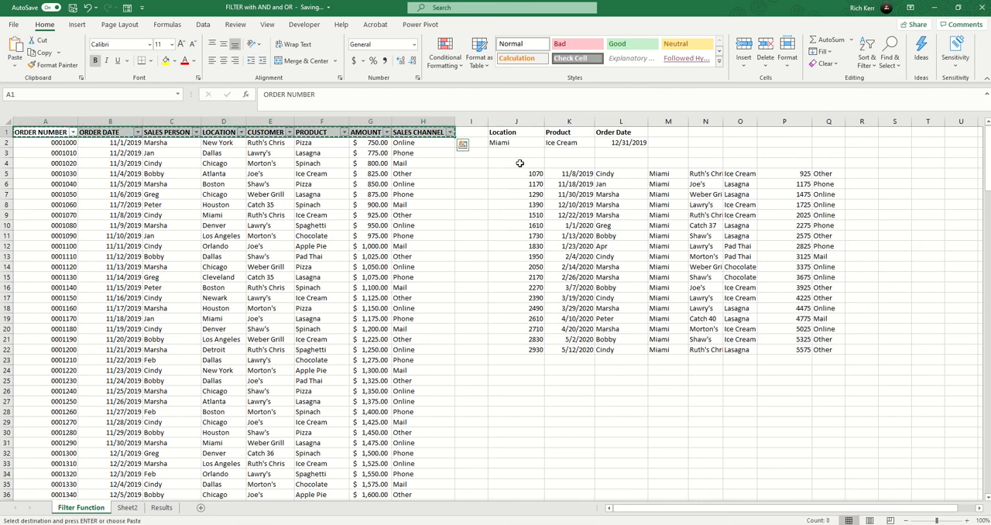
{"action": "left_click", "coordinate": [524, 164]}
{"action": "key", "text": "Return"}
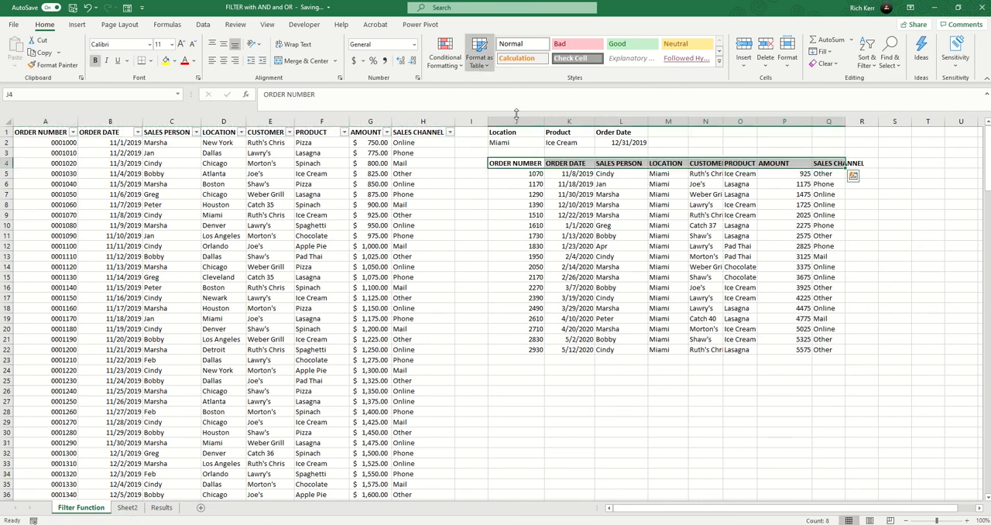
- AutoFit the widths of columns J through Q to the headers and filtered results
{"action": "left_click_drag", "start_coordinate": [671, 226], "coordinate": [666, 236]}
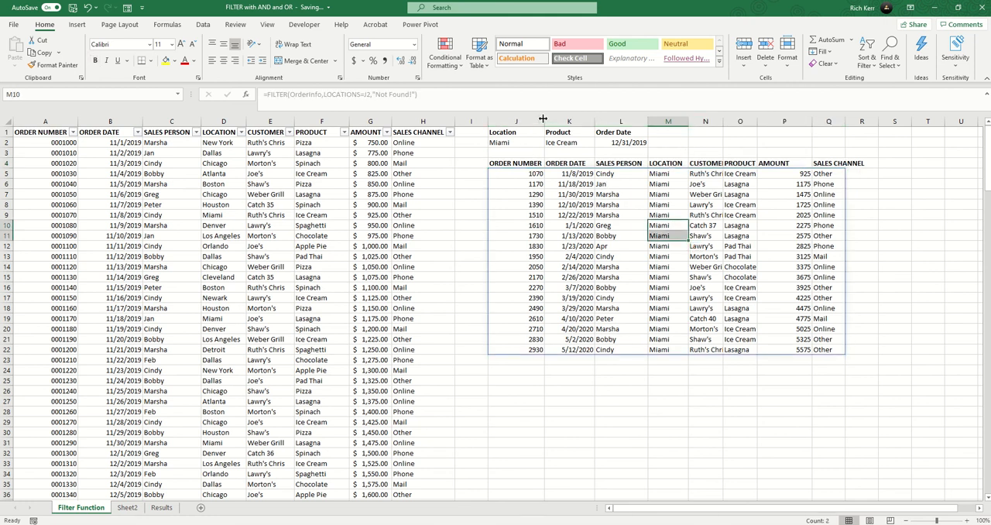
{"action": "left_click_drag", "start_coordinate": [543, 122], "coordinate": [815, 121]}
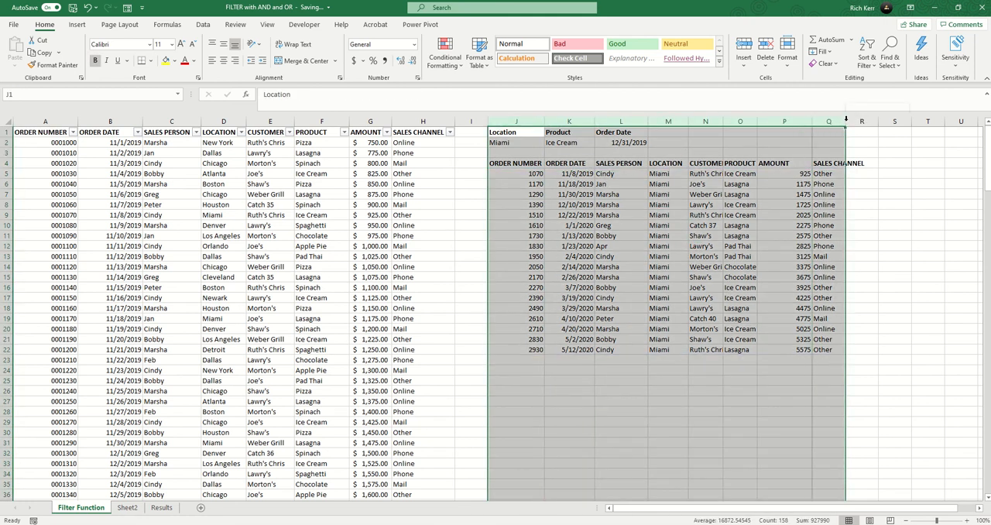
{"action": "double_click", "coordinate": [813, 122]}
{"action": "left_click", "coordinate": [732, 194]}
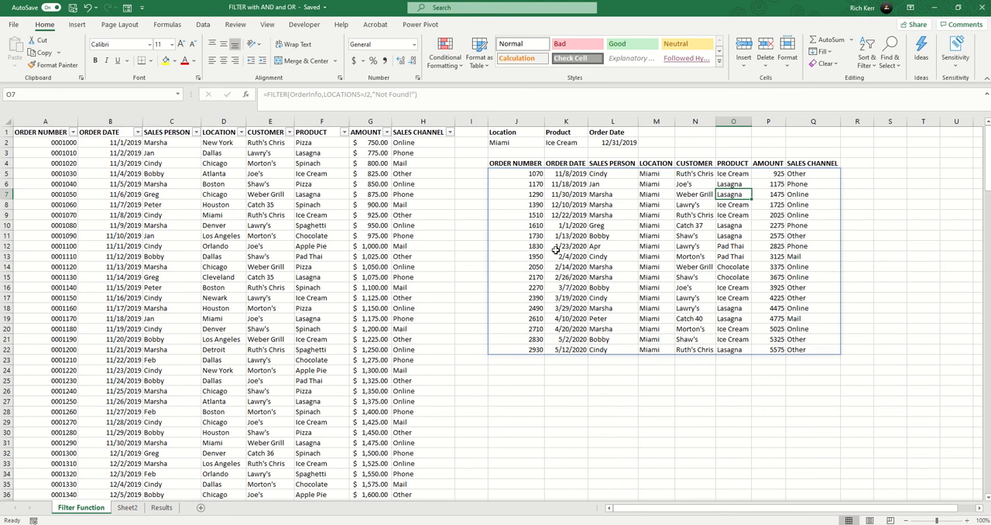
- Extend the FILTER formula in J5 with a product AND condition, making its criteria (LOCATIONS=J2)*(PRODUCTS=K2)
{"action": "double_click", "coordinate": [530, 174]}
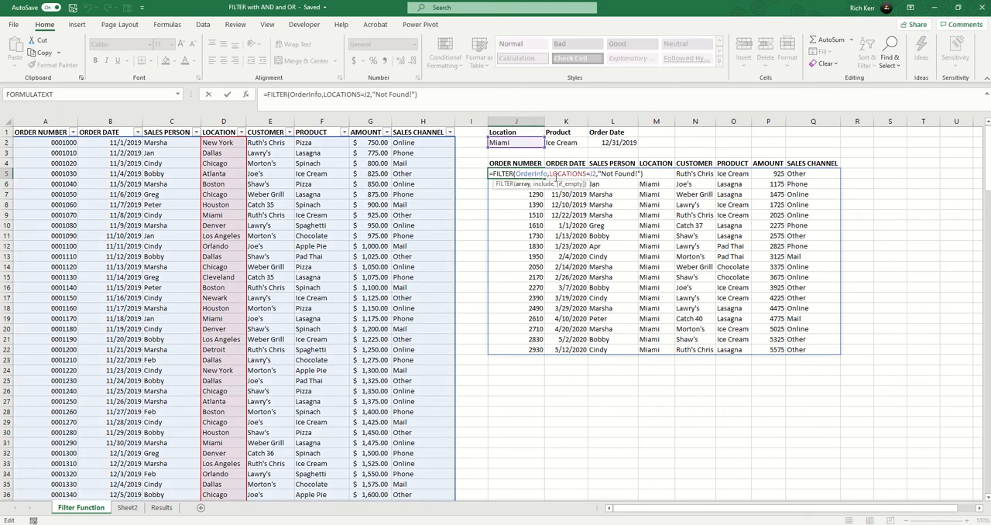
{"action": "left_click", "coordinate": [549, 175]}
{"action": "type", "text": "("}
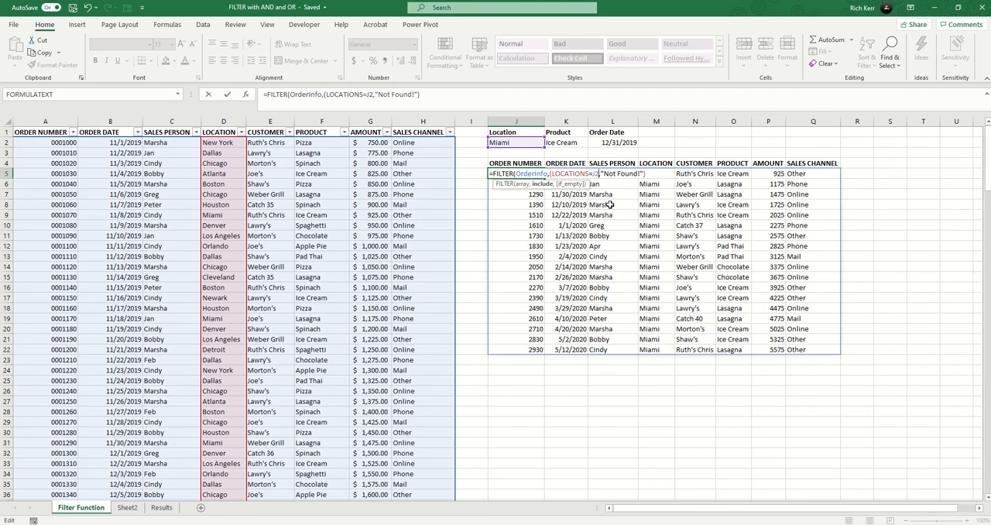
{"action": "type", "text": ")*"}
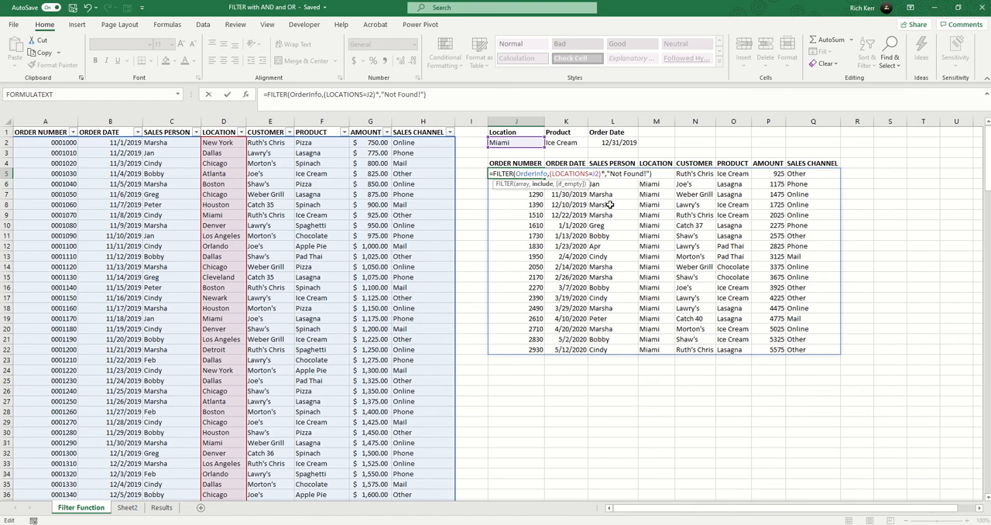
{"action": "type", "text": "("}
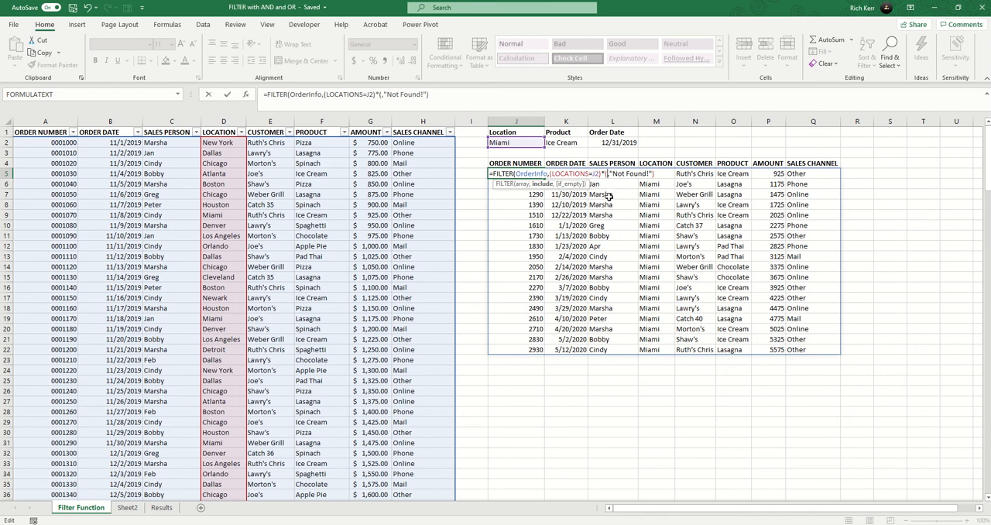
{"action": "type", "text": "produc"}
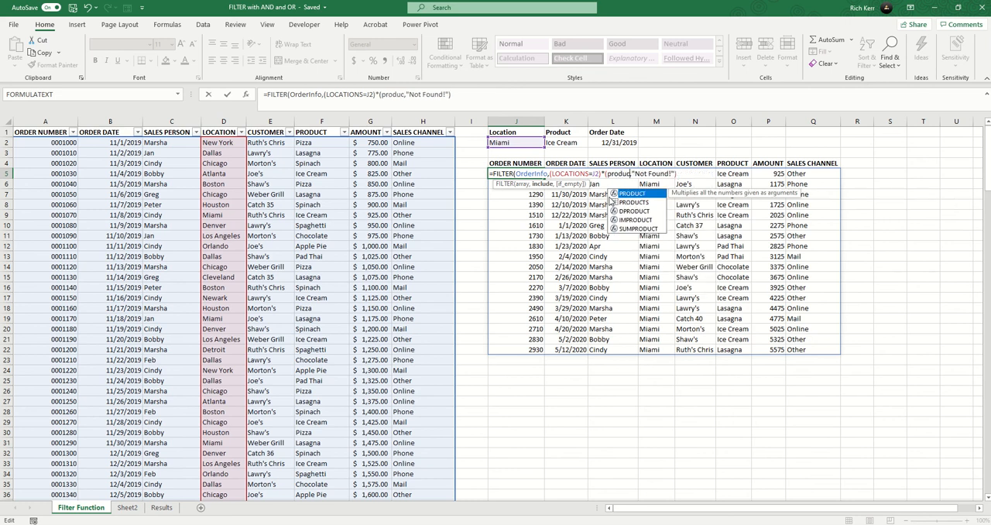
{"action": "double_click", "coordinate": [611, 201]}
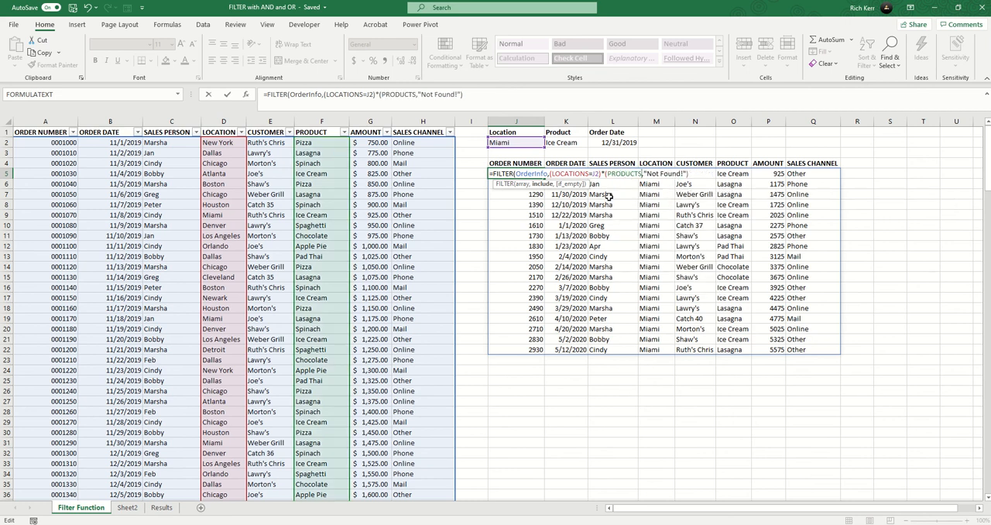
{"action": "type", "text": "="}
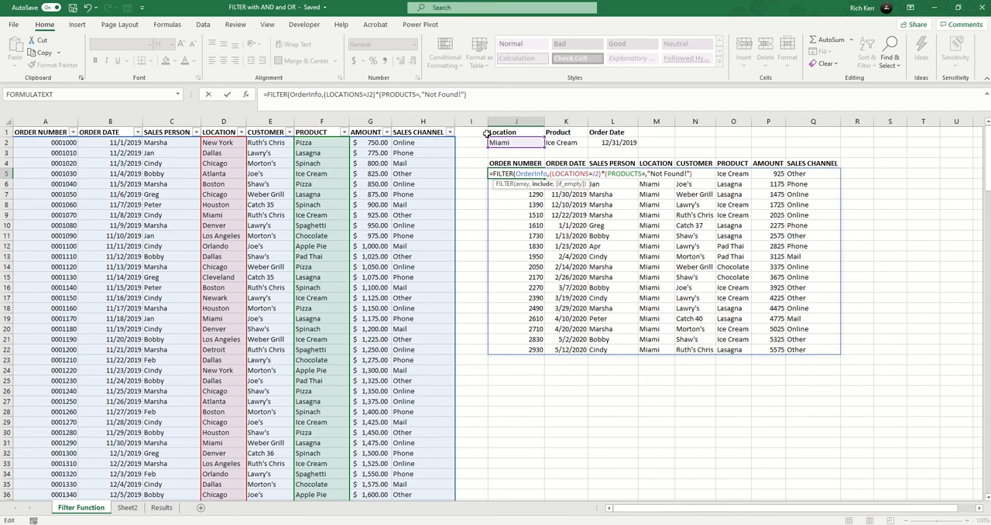
{"action": "left_click", "coordinate": [554, 143]}
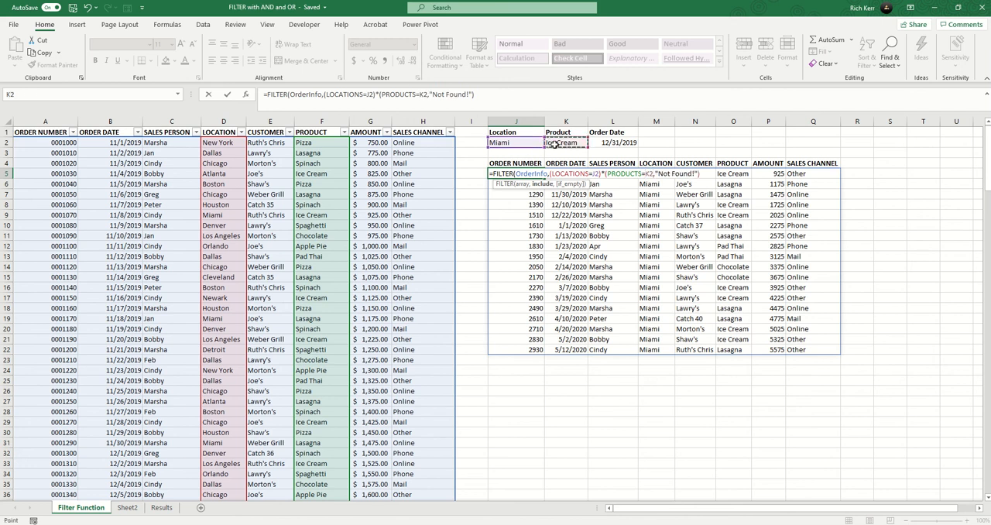
{"action": "type", "text": ")"}
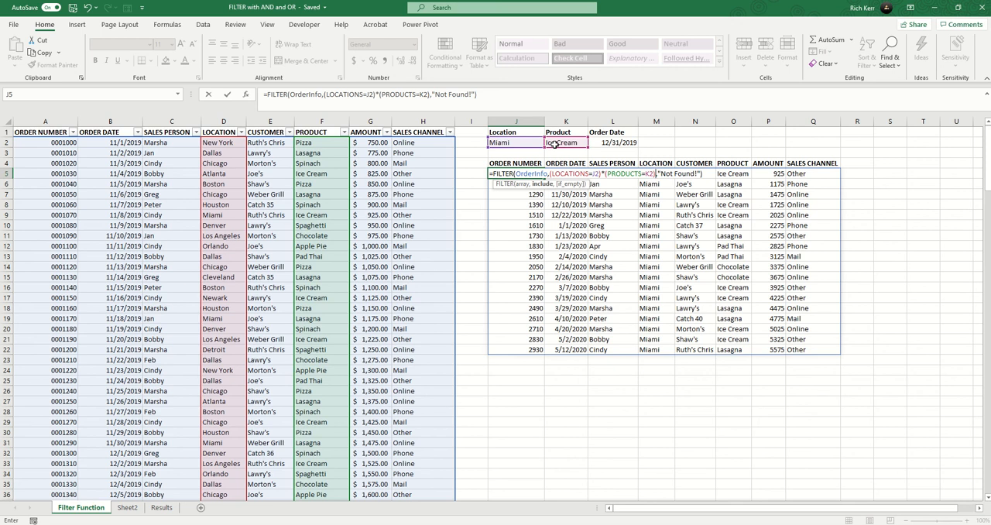
{"action": "key", "text": "Return"}
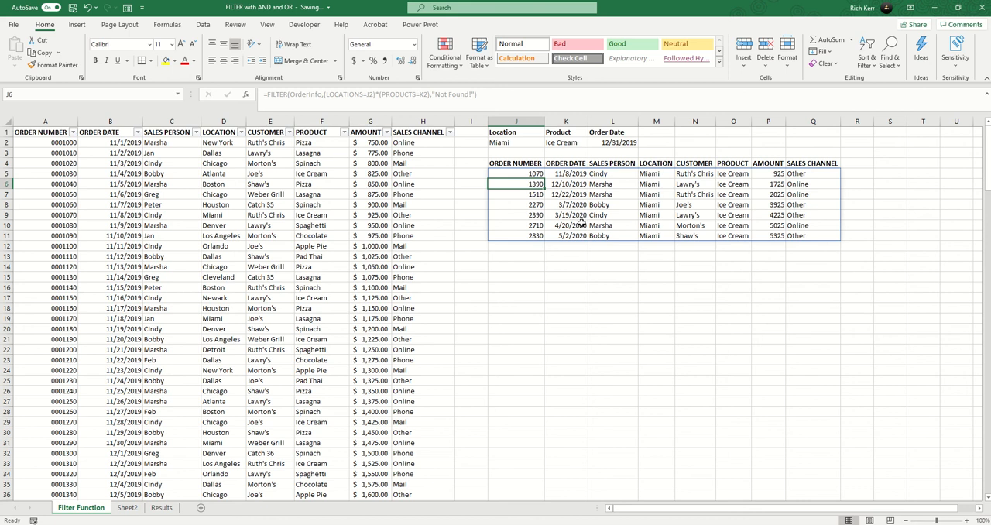
- Add a third AND condition, *(ORDERDATES<=L2), to the FILTER formula in J5
{"action": "double_click", "coordinate": [519, 173]}
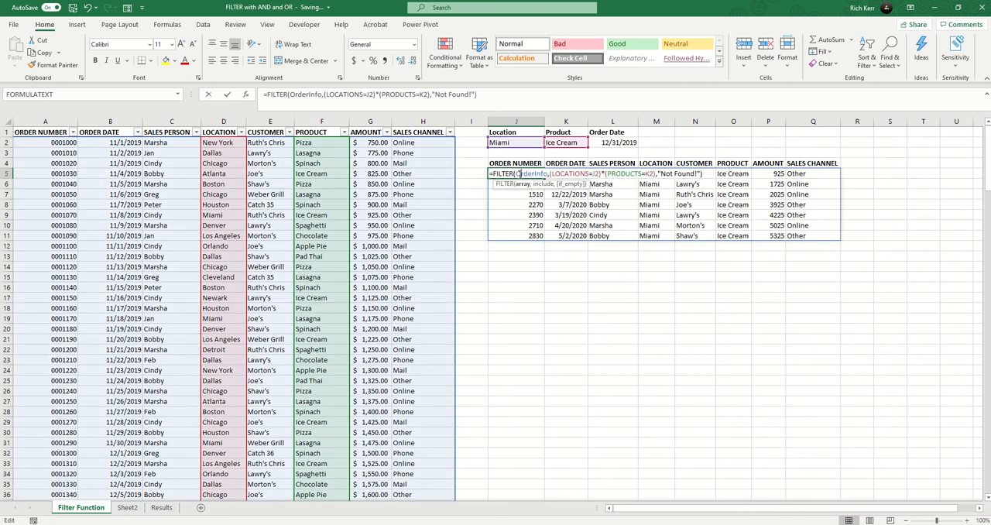
{"action": "left_click", "coordinate": [655, 174]}
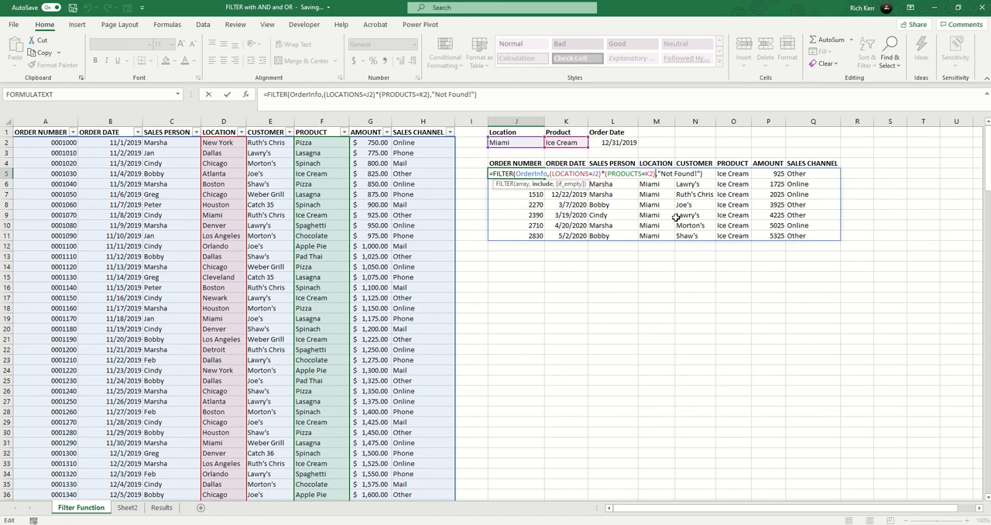
{"action": "type", "text": "*"}
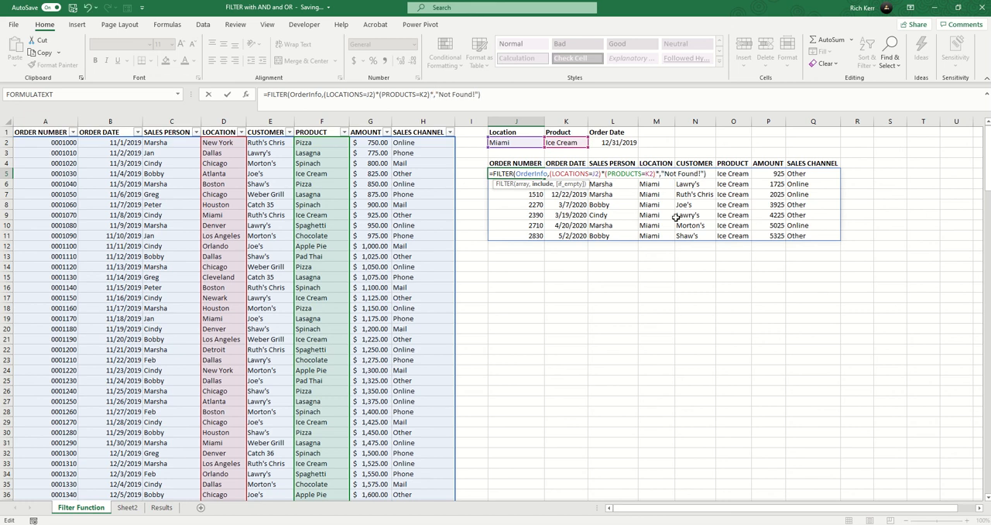
{"action": "type", "text": "(order"}
{"action": "key", "text": "Tab"}
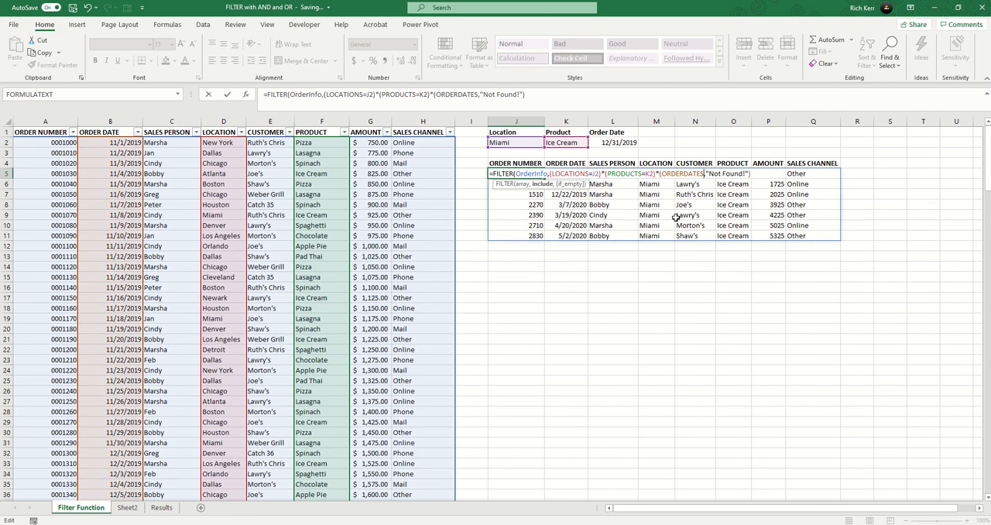
{"action": "type", "text": "<="}
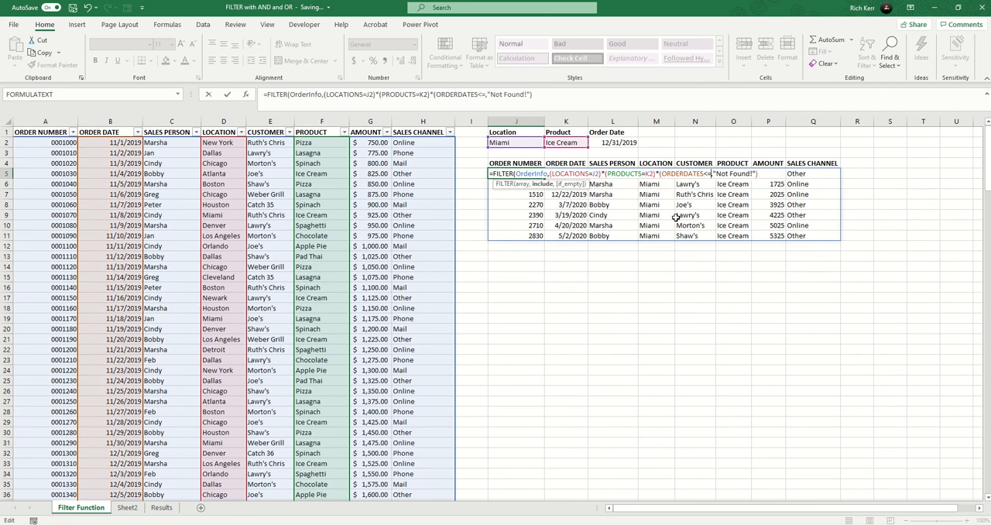
{"action": "left_click", "coordinate": [629, 143]}
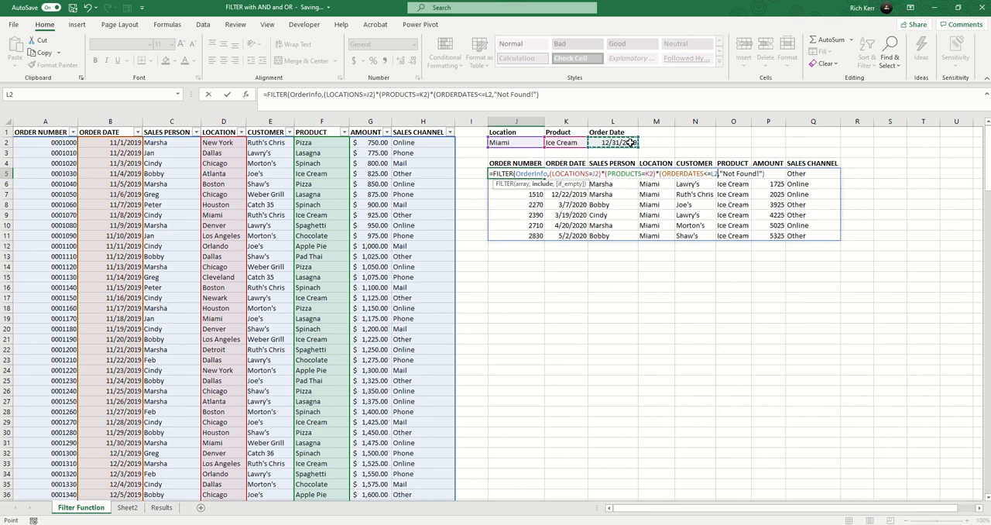
{"action": "type", "text": ")"}
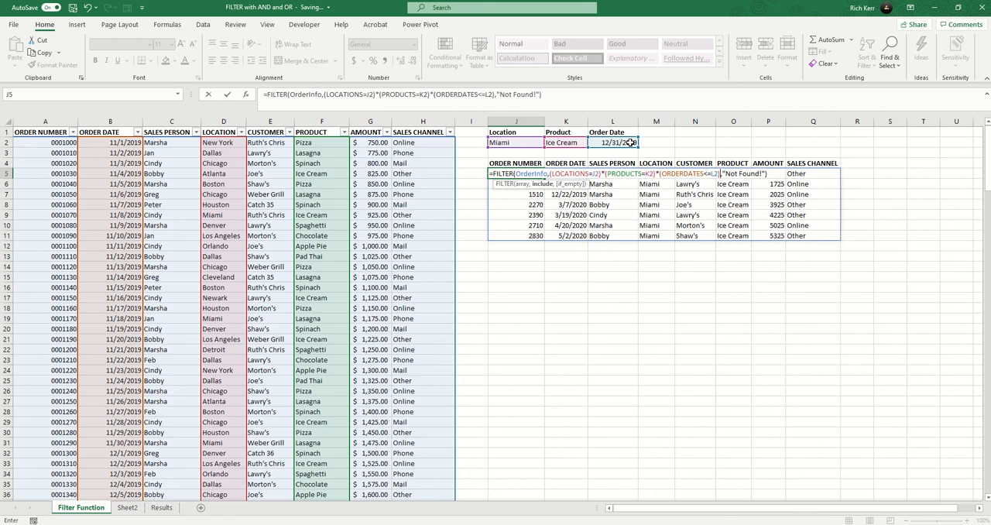
{"action": "key", "text": "Return"}
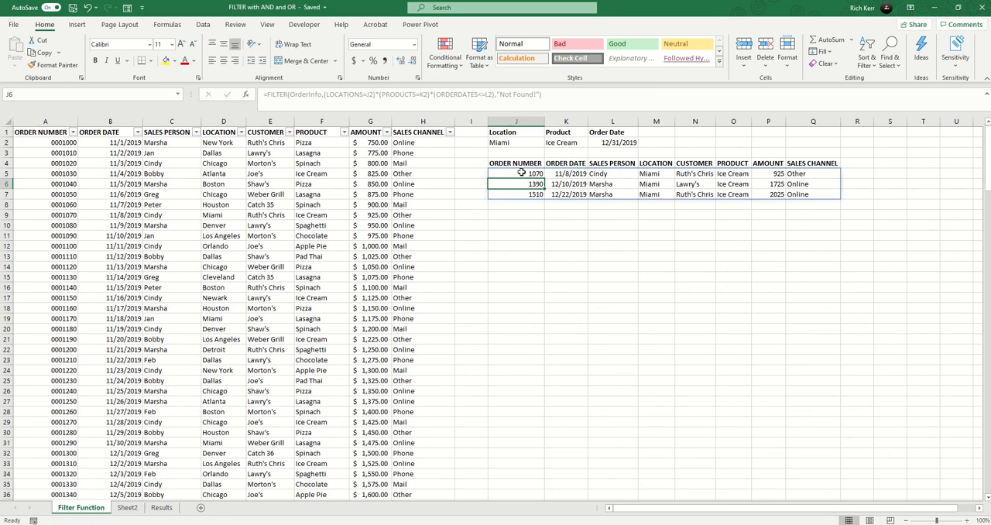
- Change the product condition in J5's FILTER formula to PRODUCTS<>K2 to exclude the product criterion
{"action": "double_click", "coordinate": [522, 173]}
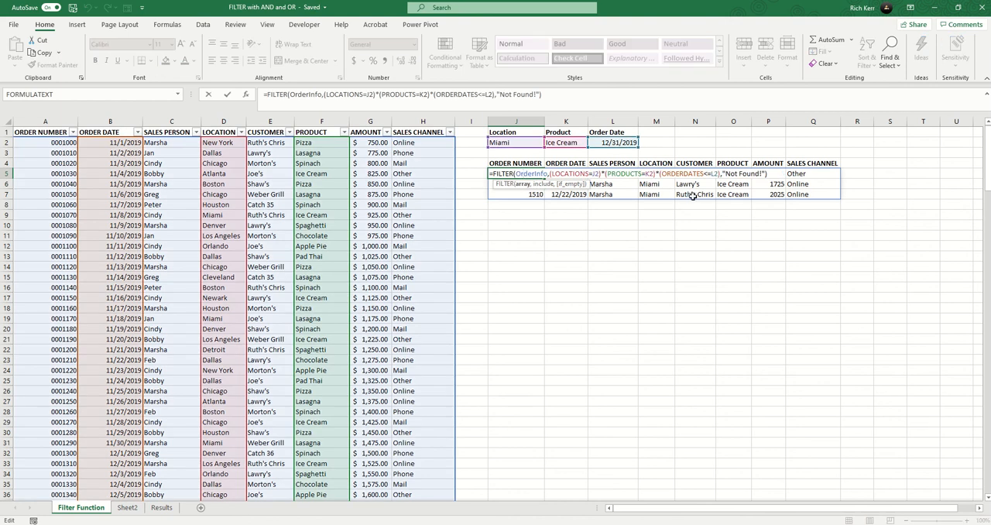
{"action": "left_click", "coordinate": [646, 175]}
{"action": "key", "text": "BackSpace"}
{"action": "type", "text": "<>"}
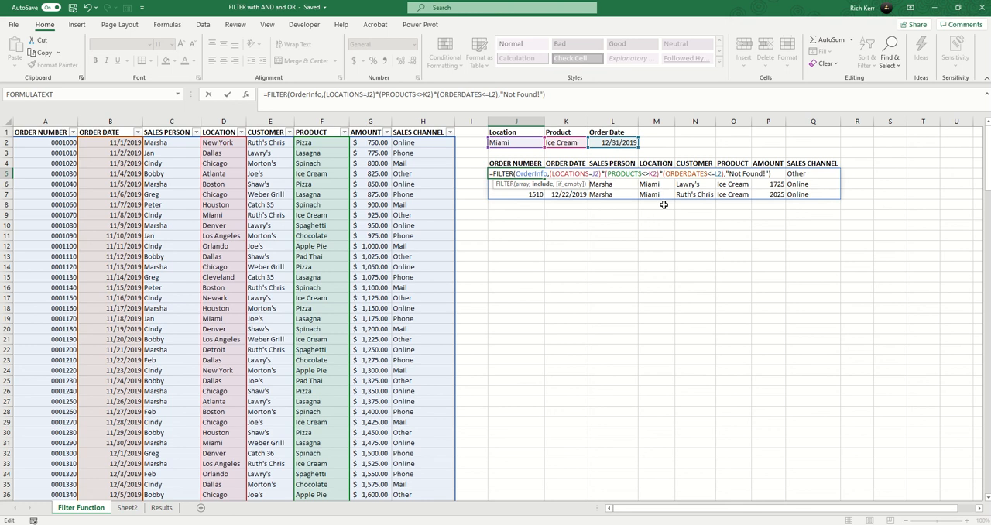
{"action": "key", "text": "Return"}
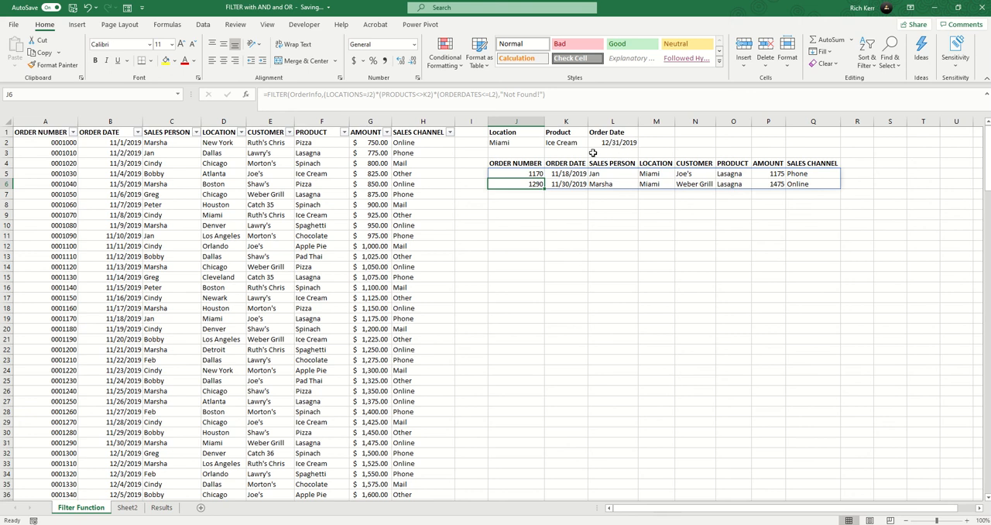
- Remove the order date condition from J5's FILTER formula and join the location and product conditions with + as OR
{"action": "left_click", "coordinate": [529, 165]}
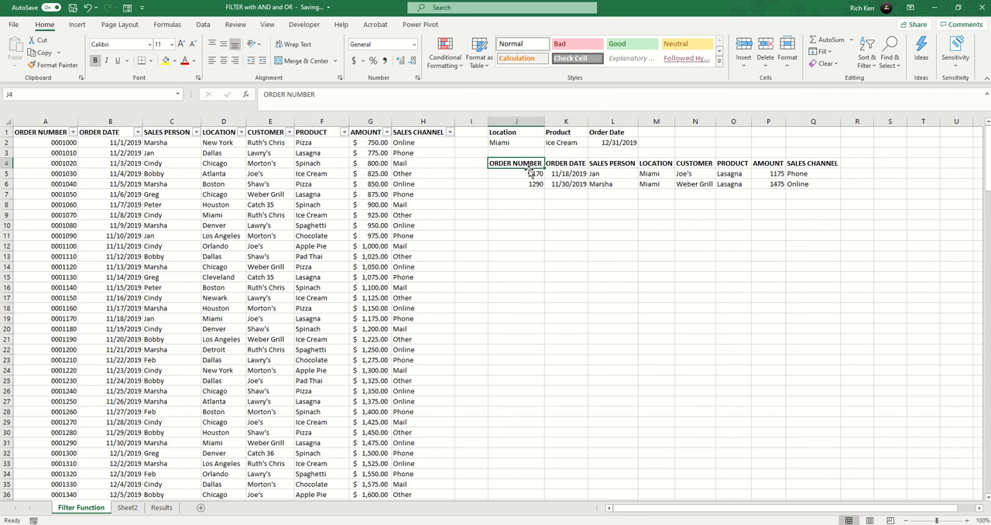
{"action": "double_click", "coordinate": [531, 173]}
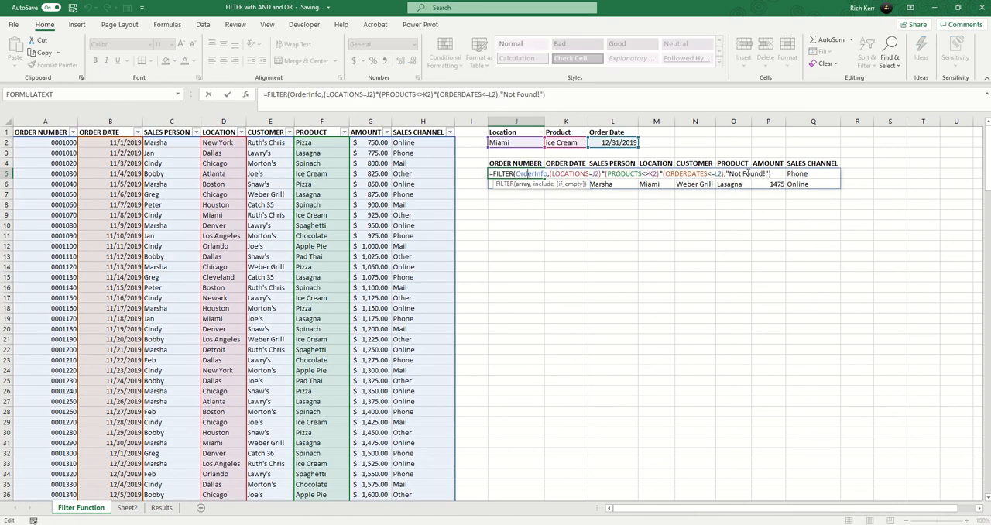
{"action": "left_click_drag", "start_coordinate": [725, 174], "coordinate": [659, 171]}
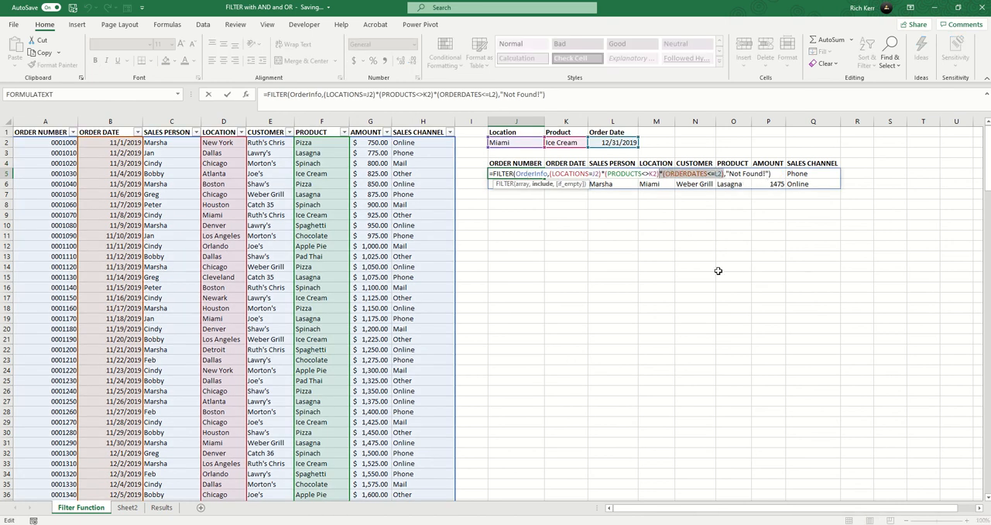
{"action": "key", "text": "BackSpace"}
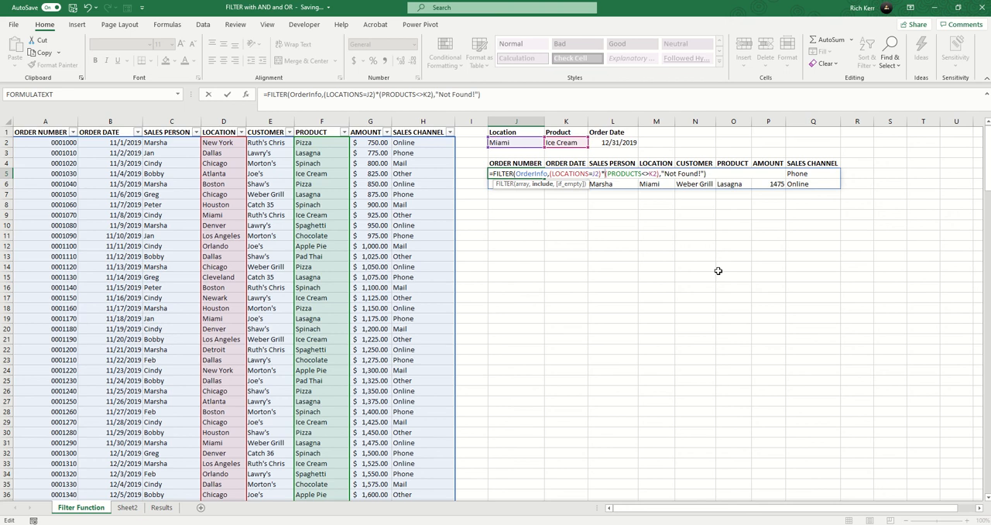
{"action": "key", "text": "shift+Left"}
{"action": "type", "text": "+"}
{"action": "key", "text": "Return"}
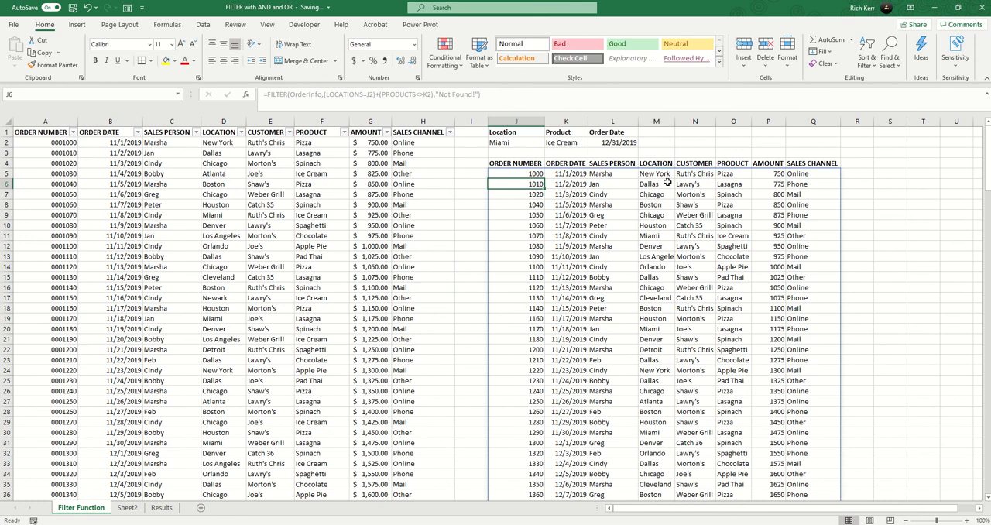
- Change the product condition in J5's FILTER formula to PRODUCTS=K2
{"action": "left_click", "coordinate": [534, 174]}
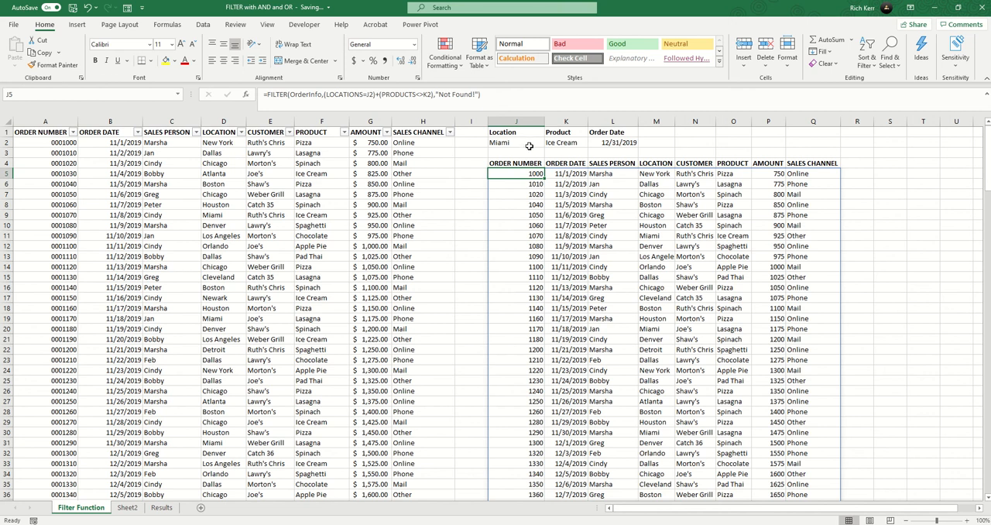
{"action": "double_click", "coordinate": [529, 174]}
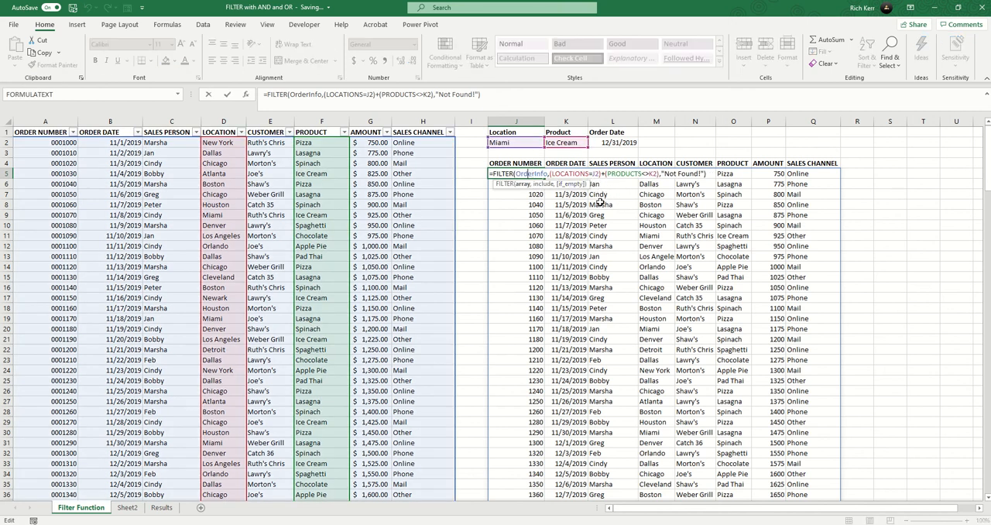
{"action": "double_click", "coordinate": [644, 173]}
{"action": "type", "text": "="}
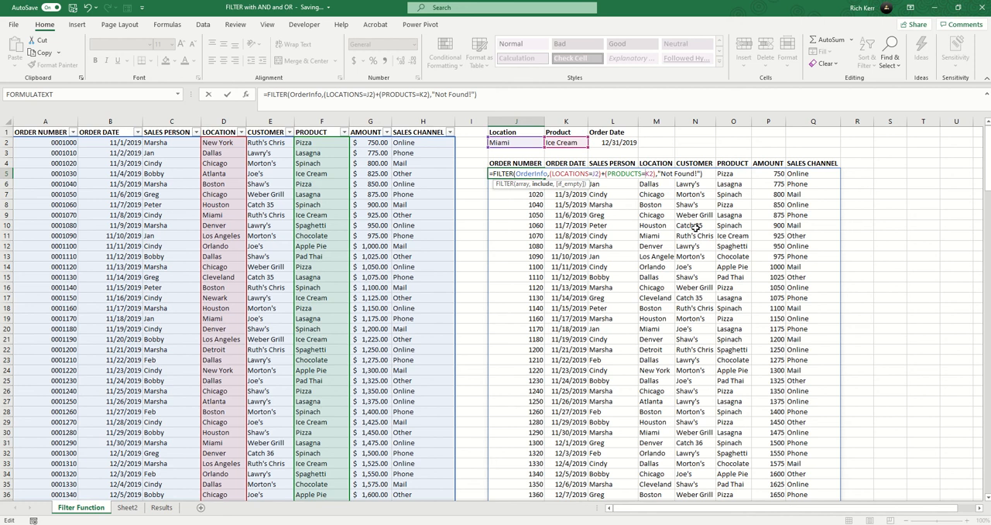
{"action": "key", "text": "Return"}
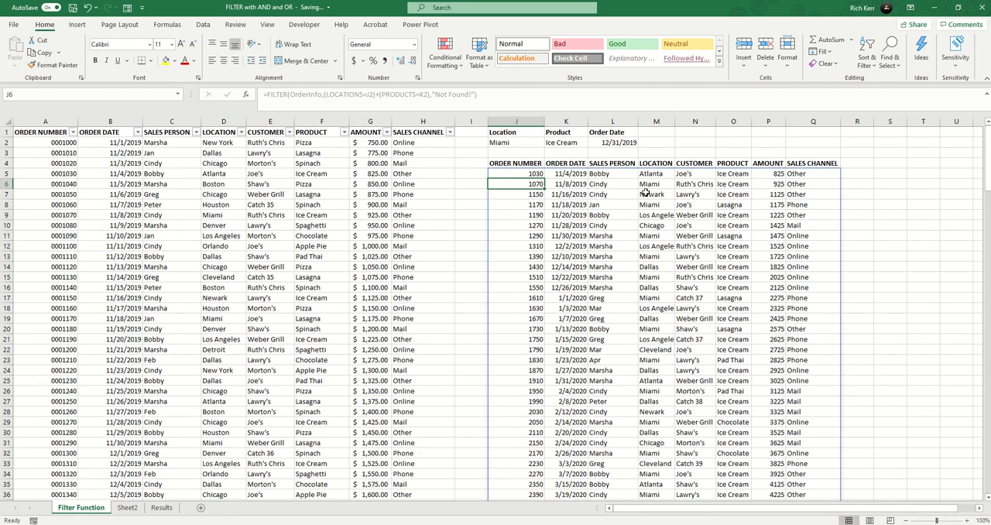
- Check the location and product values in the filtered rows against the OR criteria
{"action": "left_click_drag", "start_coordinate": [647, 184], "coordinate": [730, 184]}
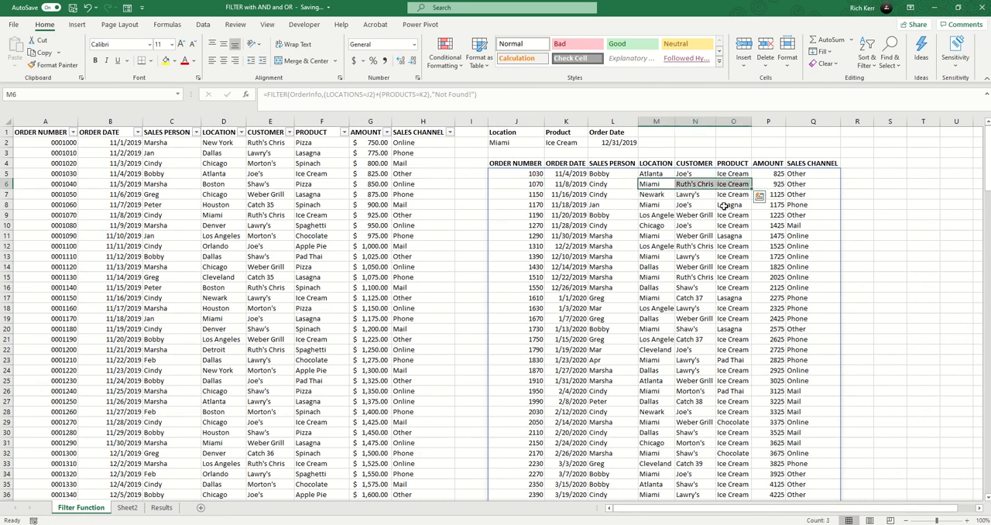
{"action": "left_click", "coordinate": [657, 197]}
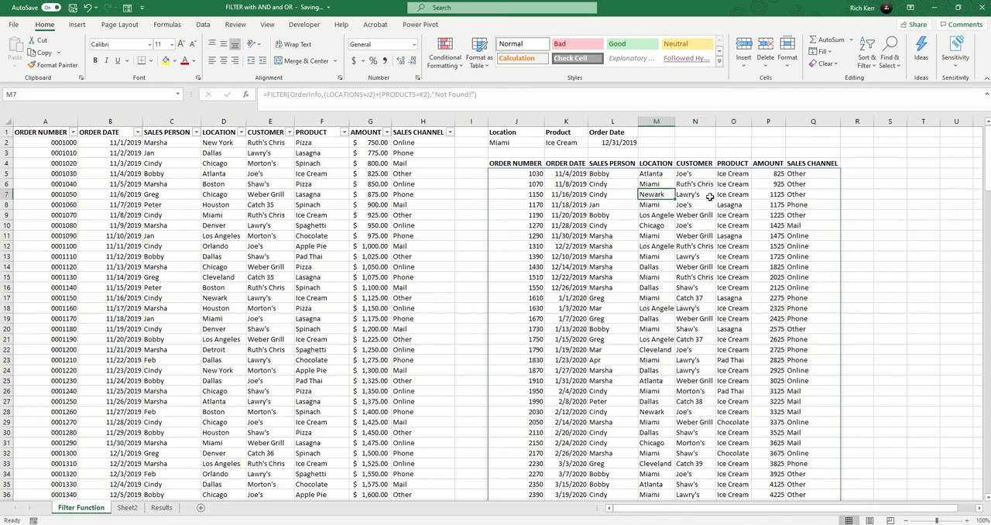
{"action": "left_click", "coordinate": [657, 205]}
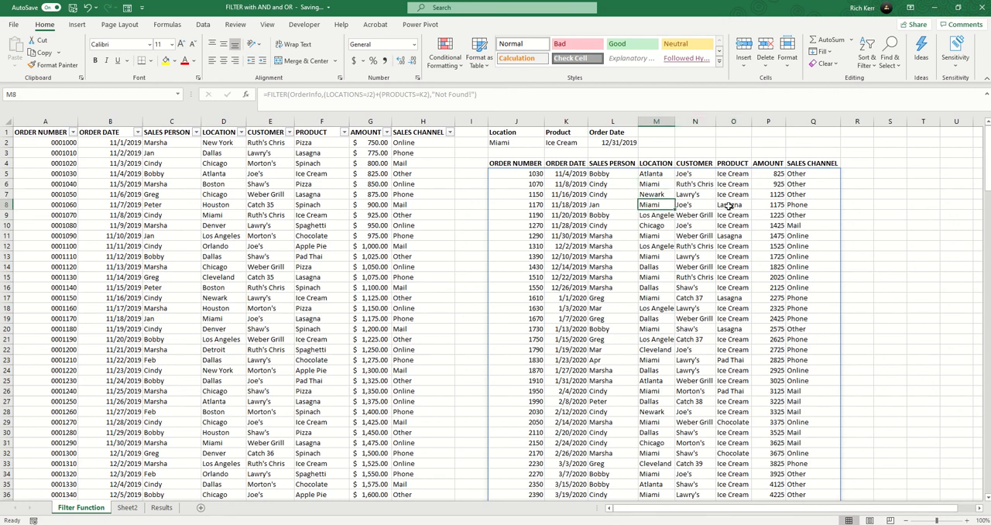
{"action": "scroll", "coordinate": [728, 205], "scroll_direction": "down", "scroll_amount": 15}
{"action": "scroll", "coordinate": [697, 225], "scroll_direction": "up", "scroll_amount": 15}
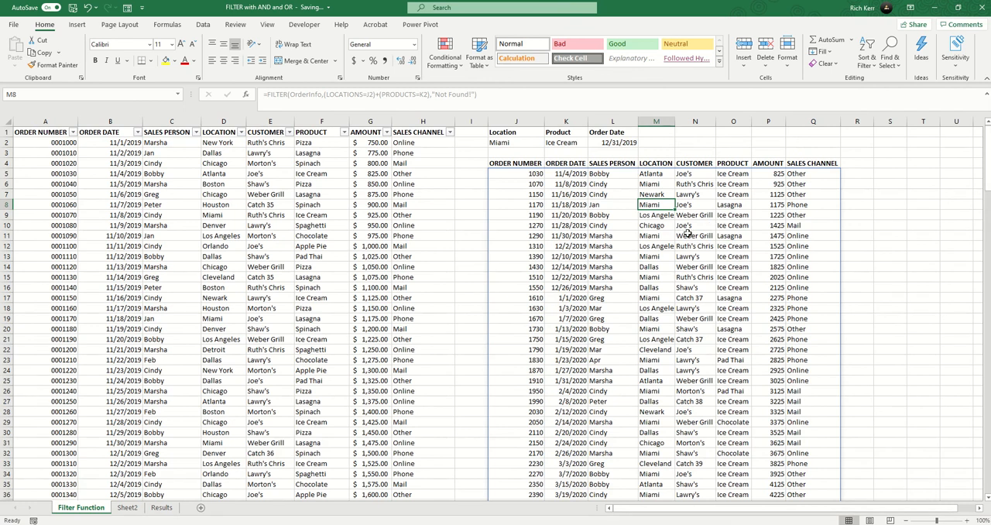